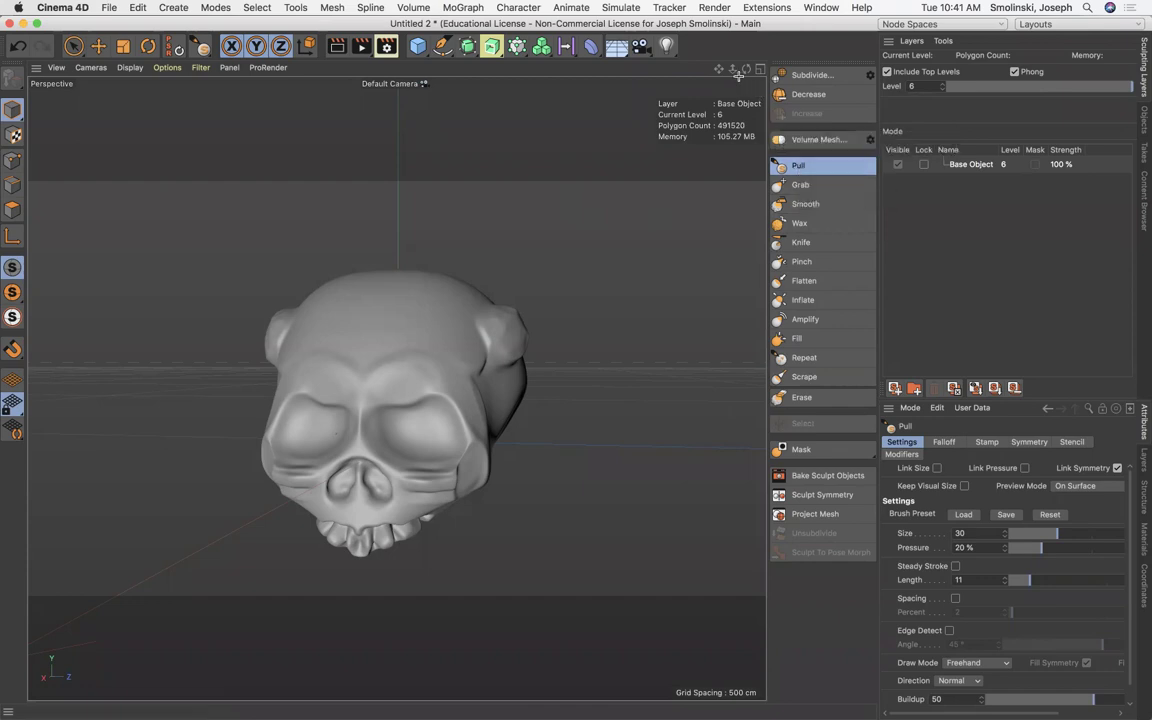
- Load the cracks_04 brush preset for the Pull brush
click(396, 388)
mouse_move(733, 69)
mouse_down()
mouse_move(758, 69)
mouse_move(717, 52)
mouse_move(722, 37)
mouse_move(730, 70)
mouse_move(746, 72)
mouse_up()
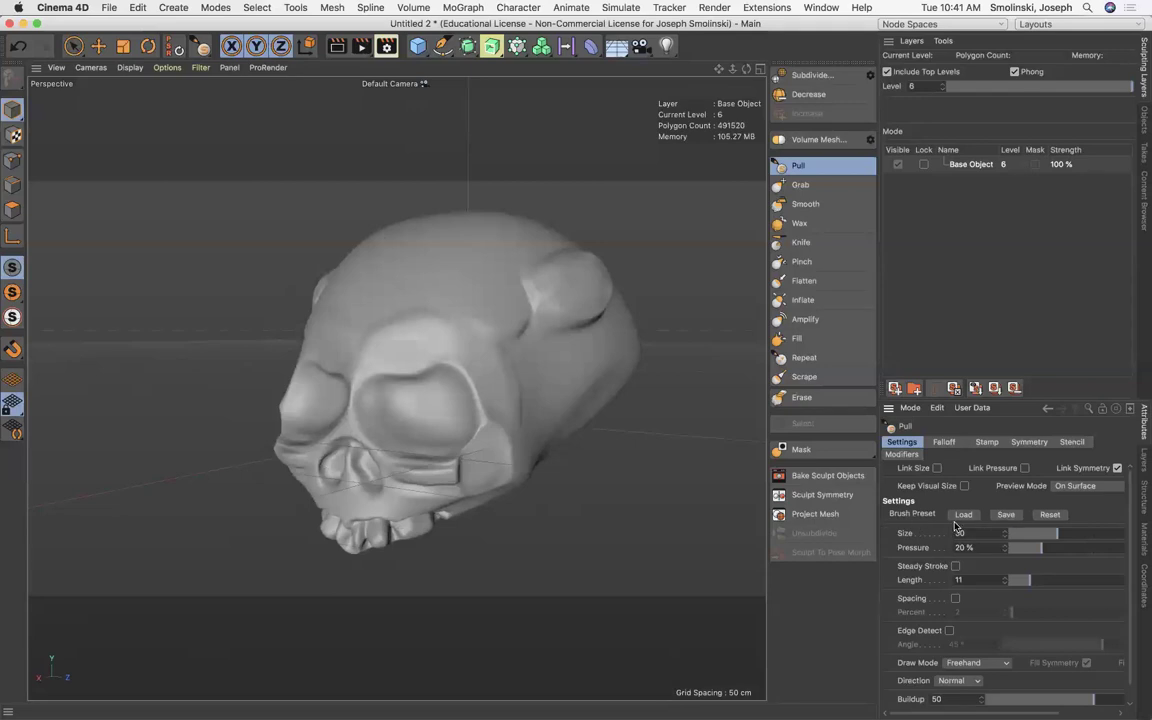
click(966, 516)
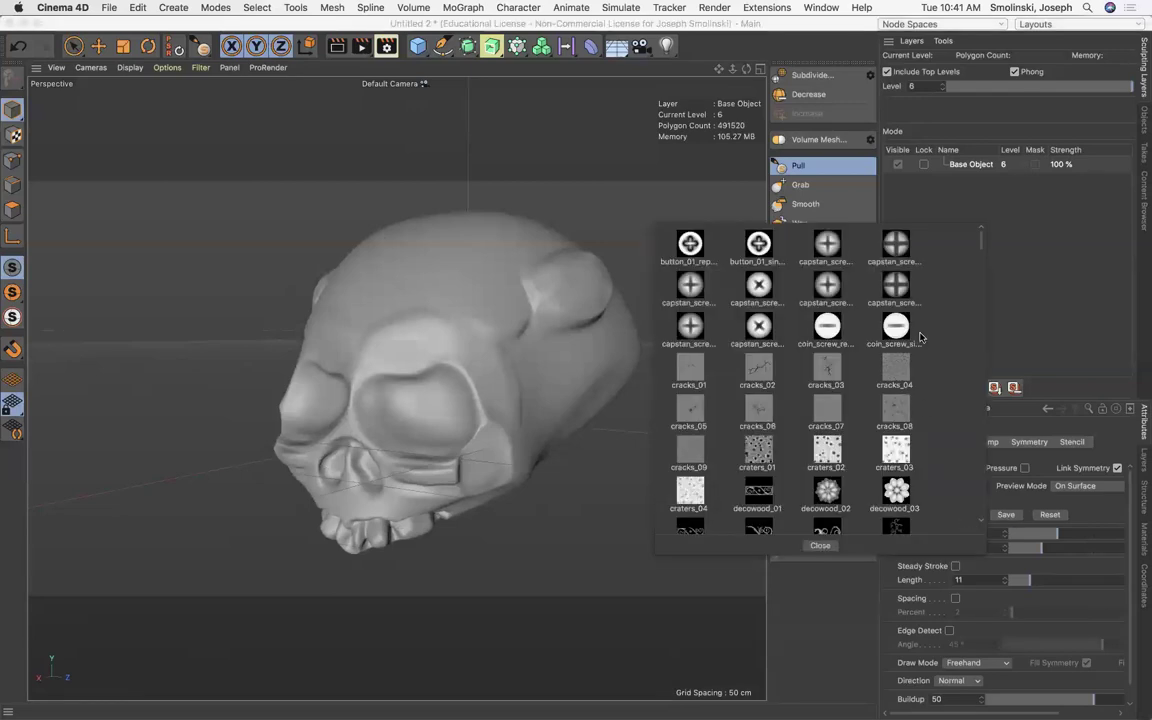
scroll(939, 287, down, 10)
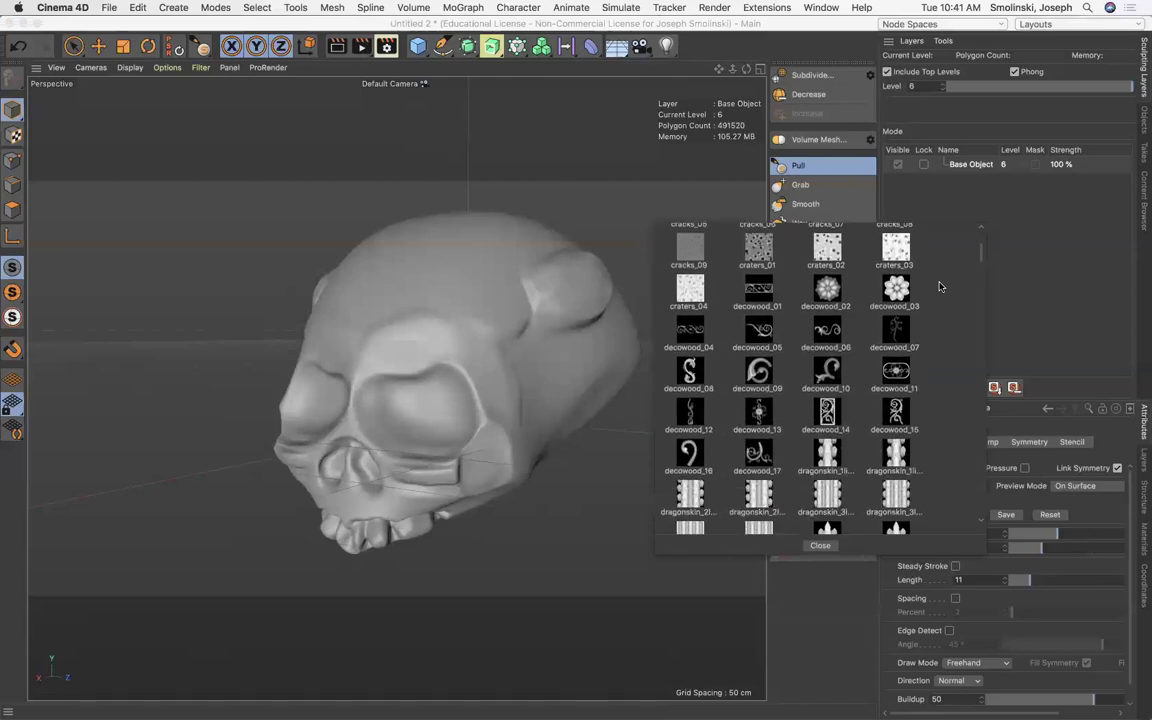
scroll(939, 287, up, 10)
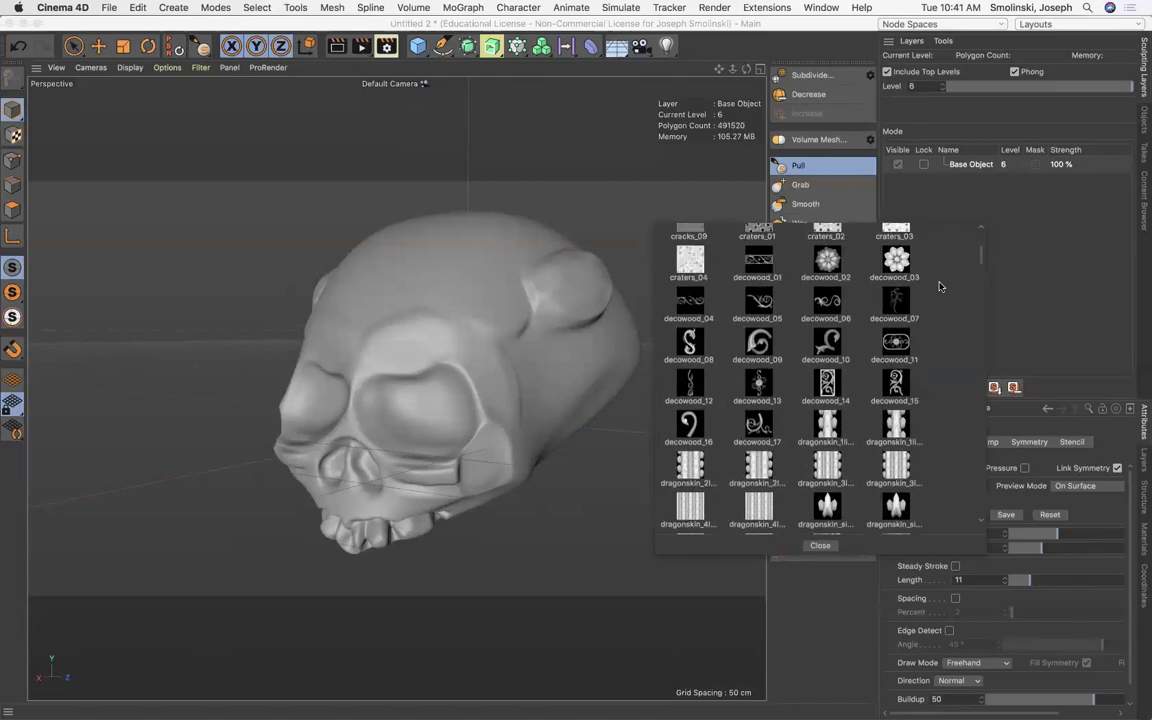
scroll(939, 287, up, 2)
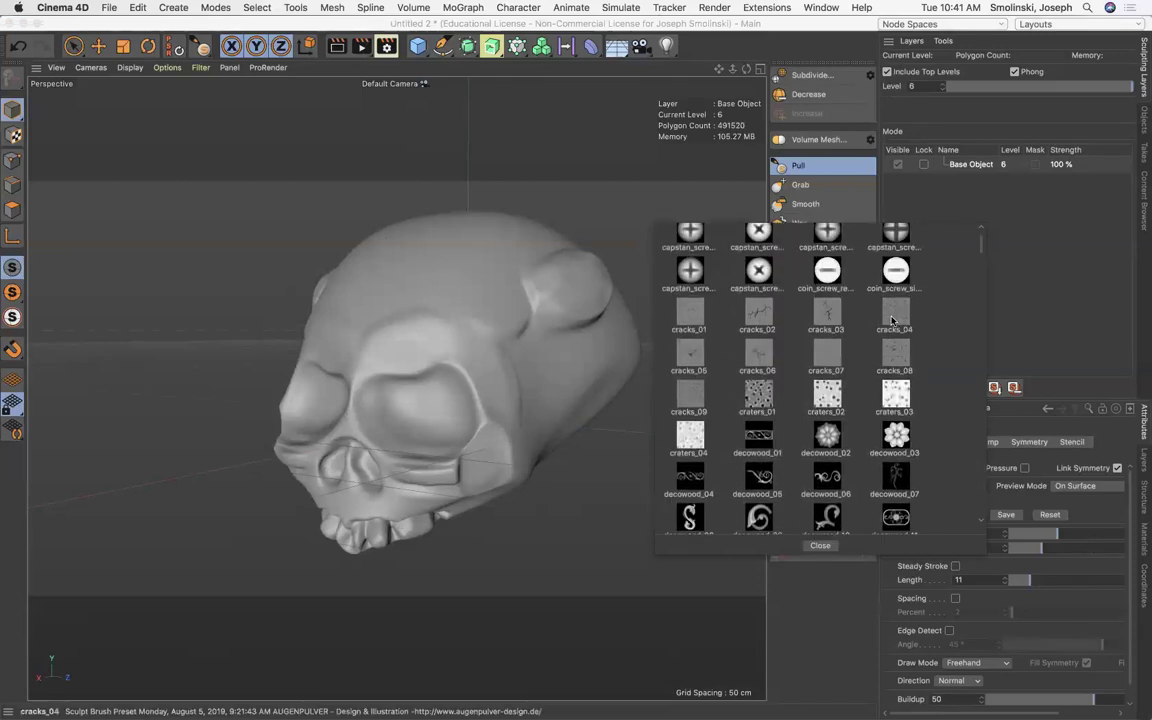
click(894, 319)
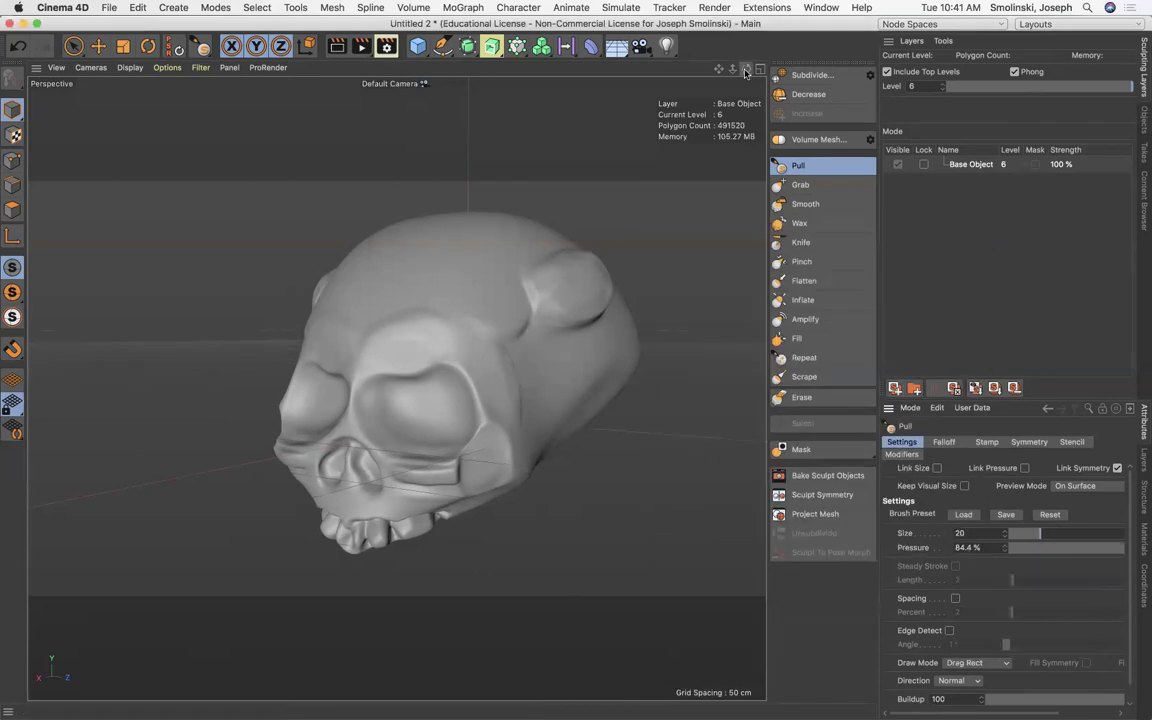
- Stamp cracks over the skull's forehead with the cracks_04 preset
drag(746, 69, 800, 135)
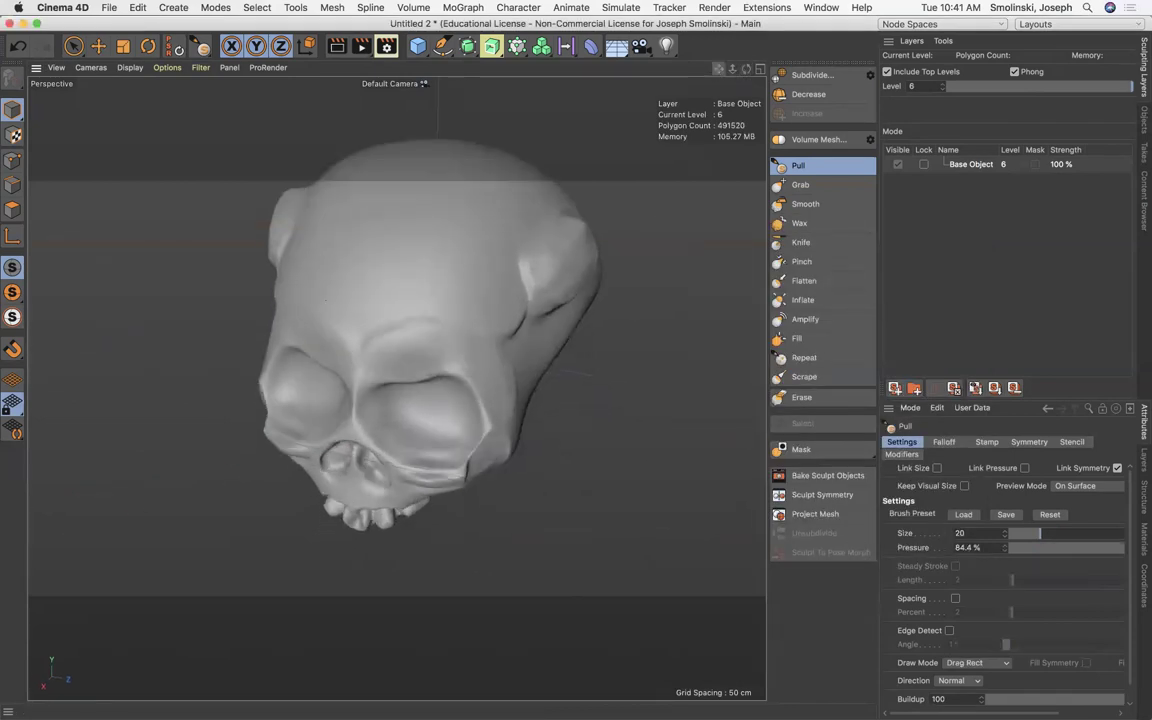
drag(718, 69, 728, 147)
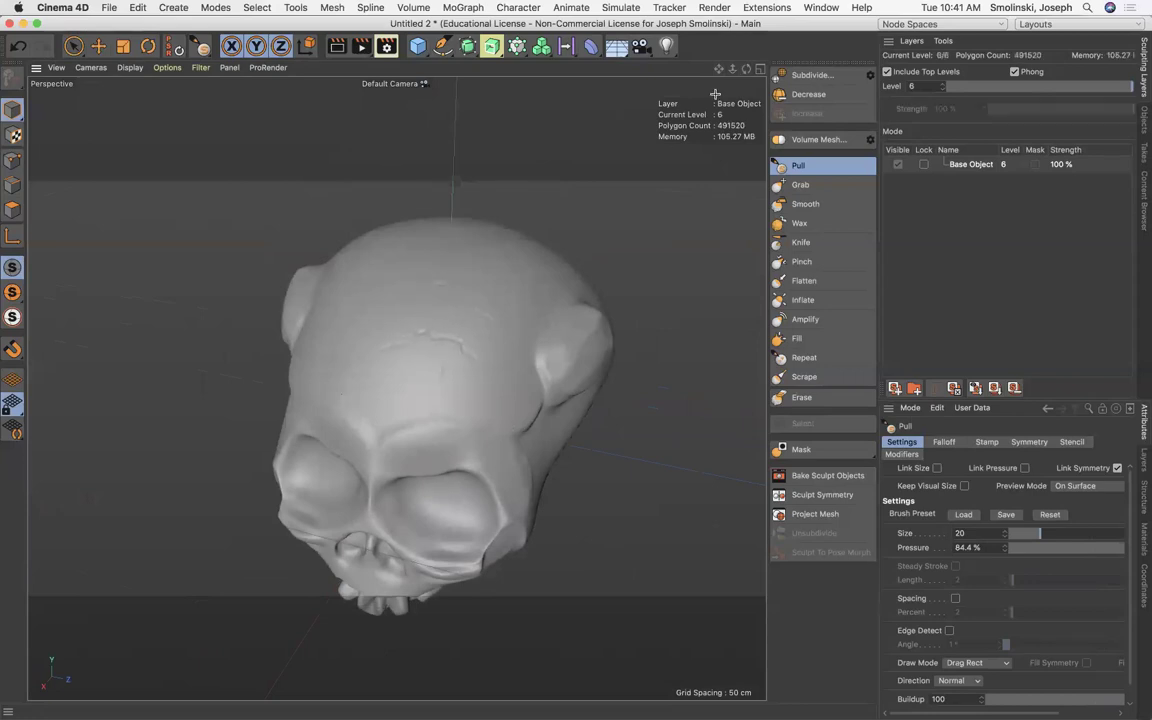
alt+drag(396, 387, 396, 387)
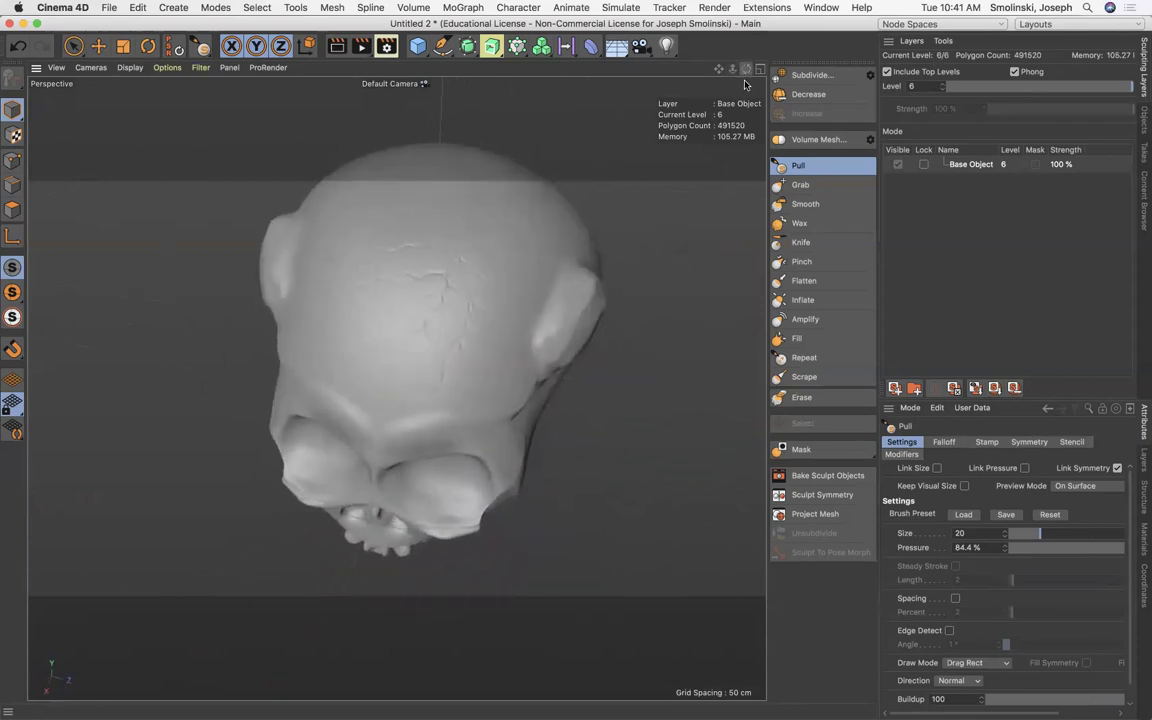
- Try deepening the forehead cracks with the Amplify brush at 50% pressure, and undo all the crack strokes
click(800, 319)
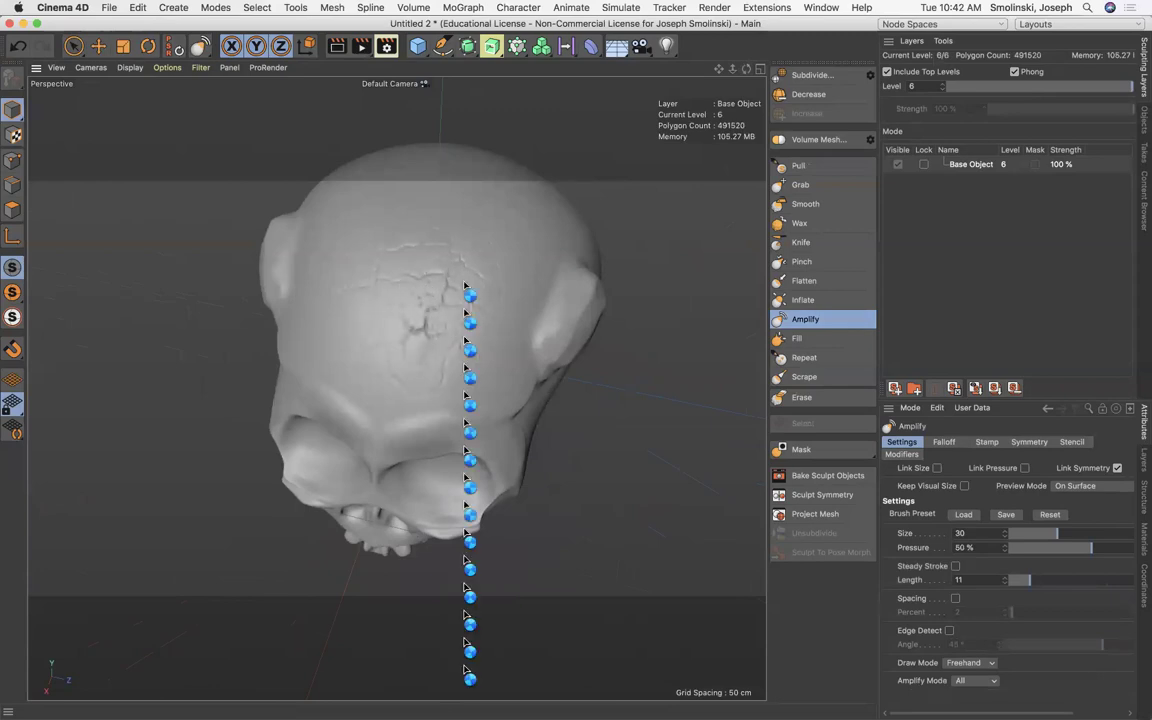
alt+drag(396, 387, 396, 387)
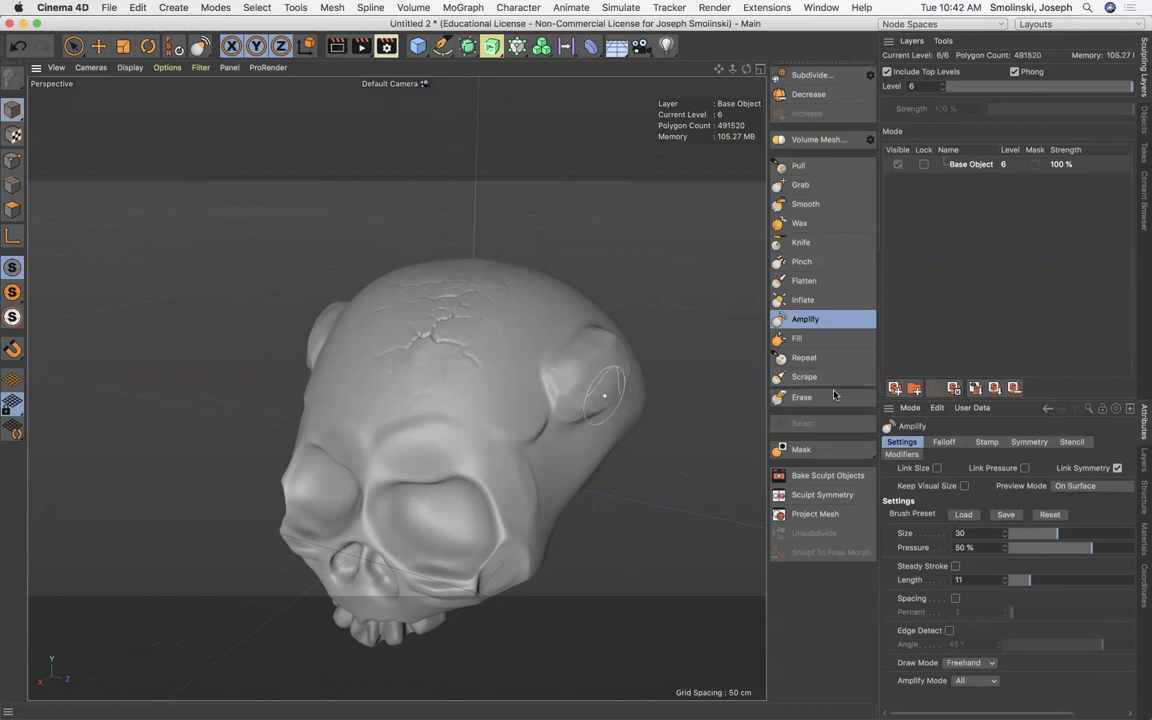
key(super+z)
key(super+z)
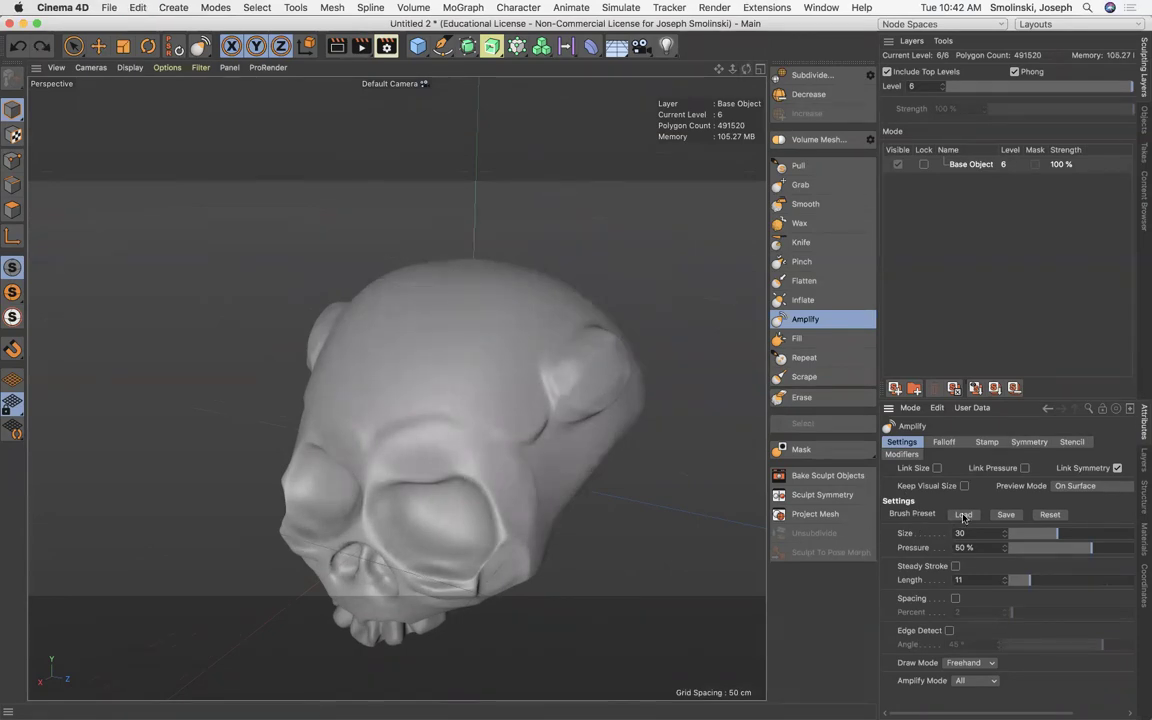
- Load a cross-slotted capstan screw preset and stamp one screw beside the eye socket and another farther back below the ear
click(963, 515)
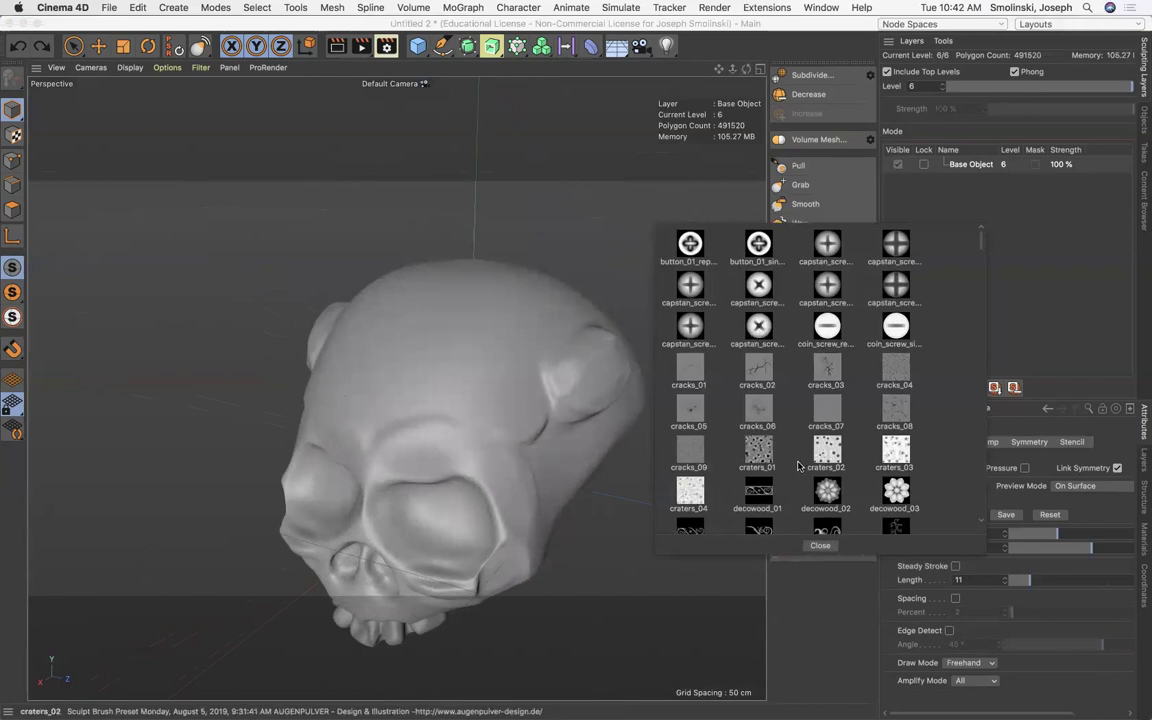
click(760, 327)
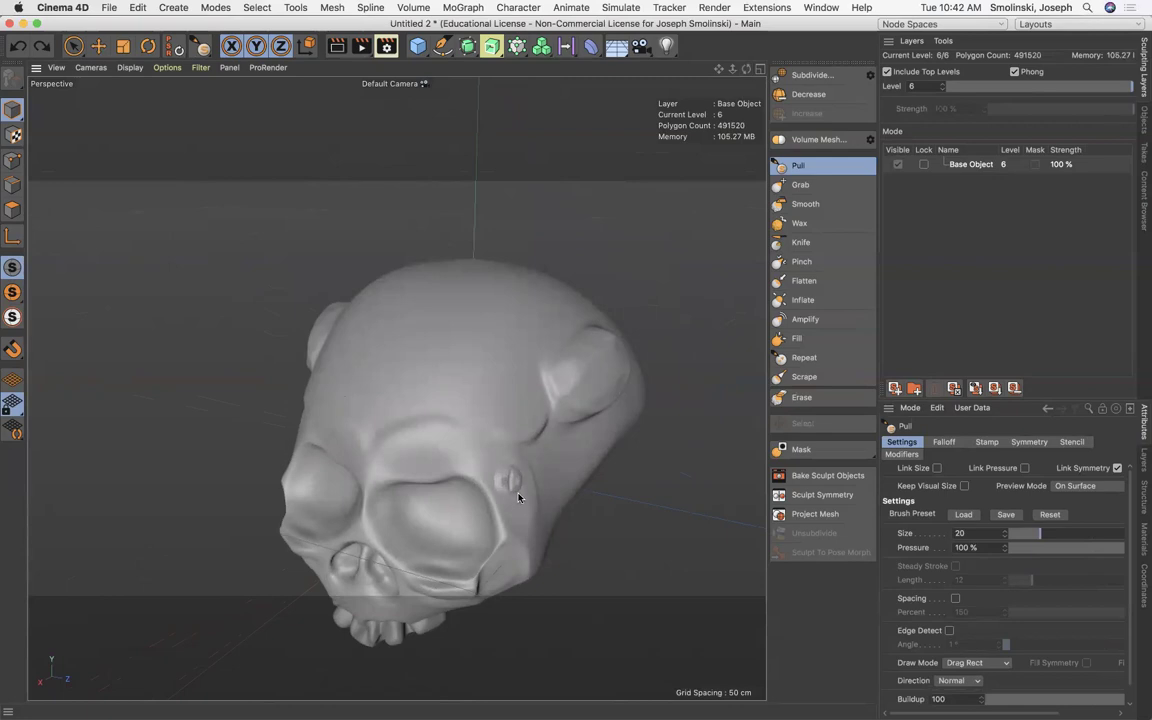
drag(518, 498, 522, 496)
drag(578, 441, 592, 457)
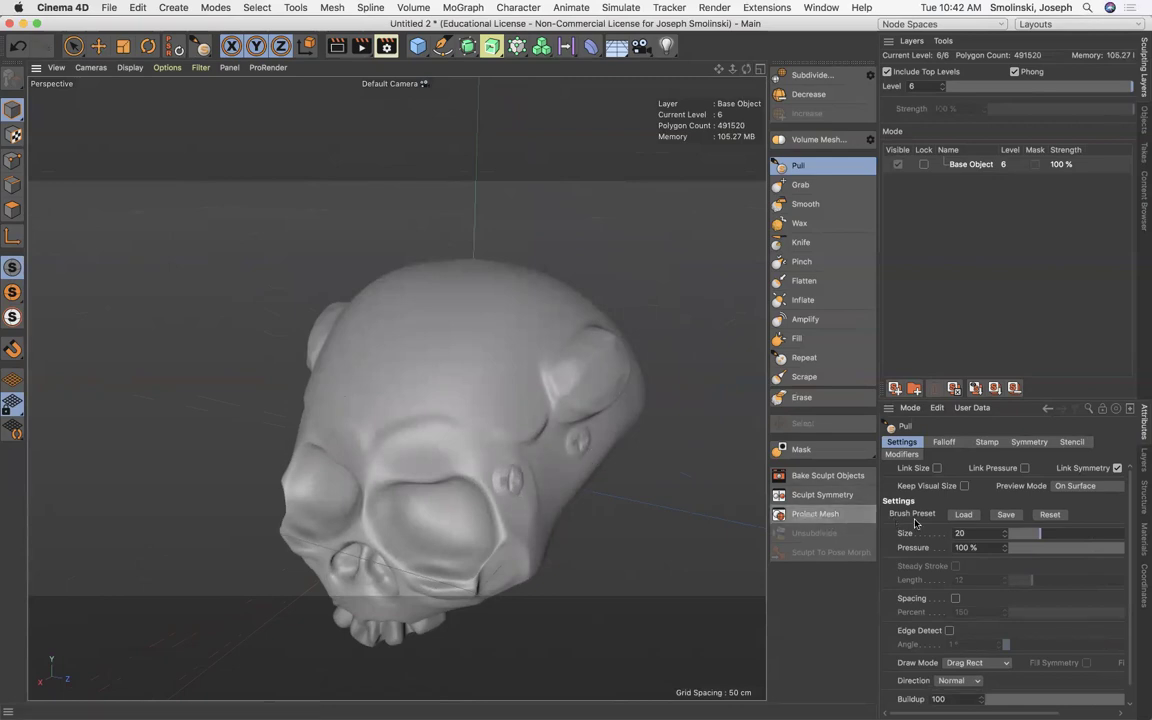
- Load the craters_02 brush preset for the Pull brush
click(963, 515)
scroll(870, 400, down, 4)
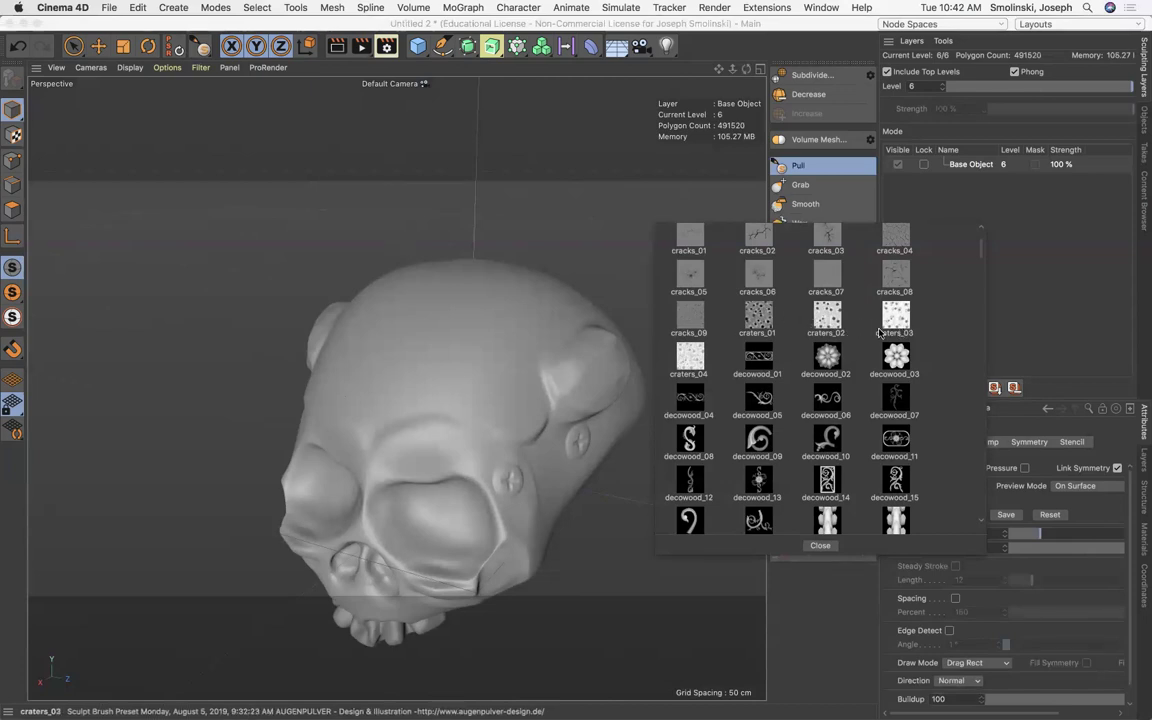
scroll(826, 322, down, 7)
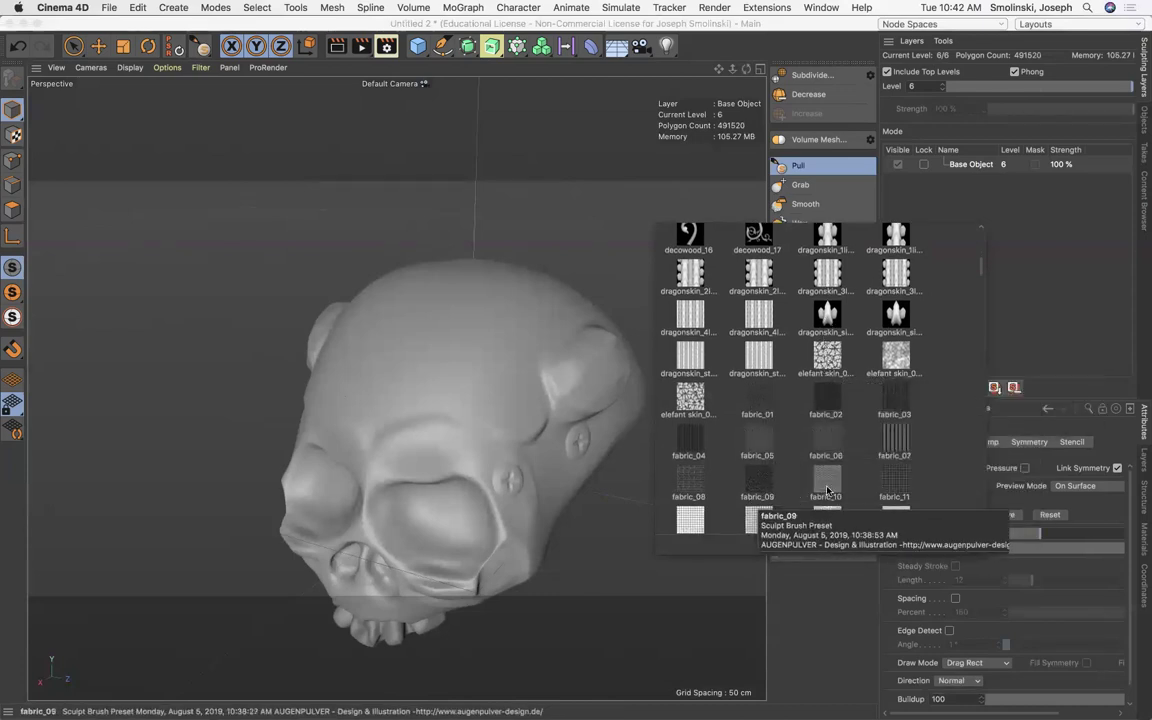
scroll(826, 489, up, 8)
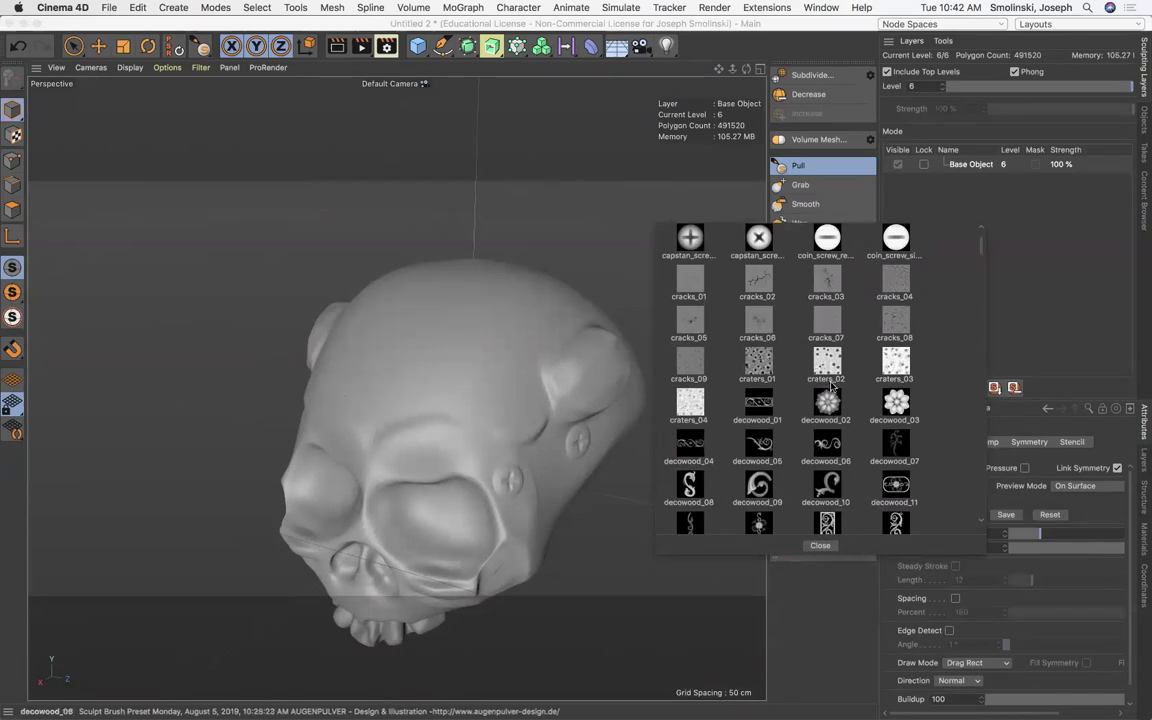
double_click(829, 372)
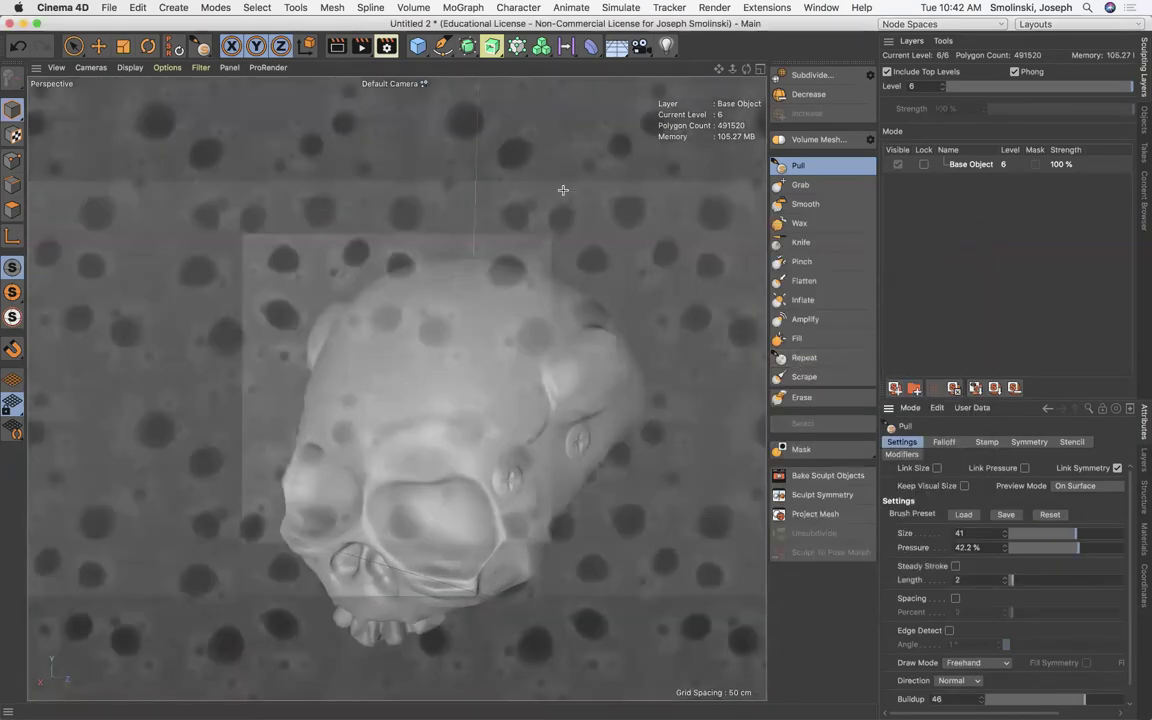
- Sculpt craters across the skull's forehead and reset the Pull brush to its default settings
mouse_move(745, 73)
mouse_down()
mouse_move(685, 78)
mouse_move(745, 76)
mouse_move(700, 77)
mouse_move(720, 77)
mouse_move(748, 24)
mouse_move(735, 65)
mouse_up()
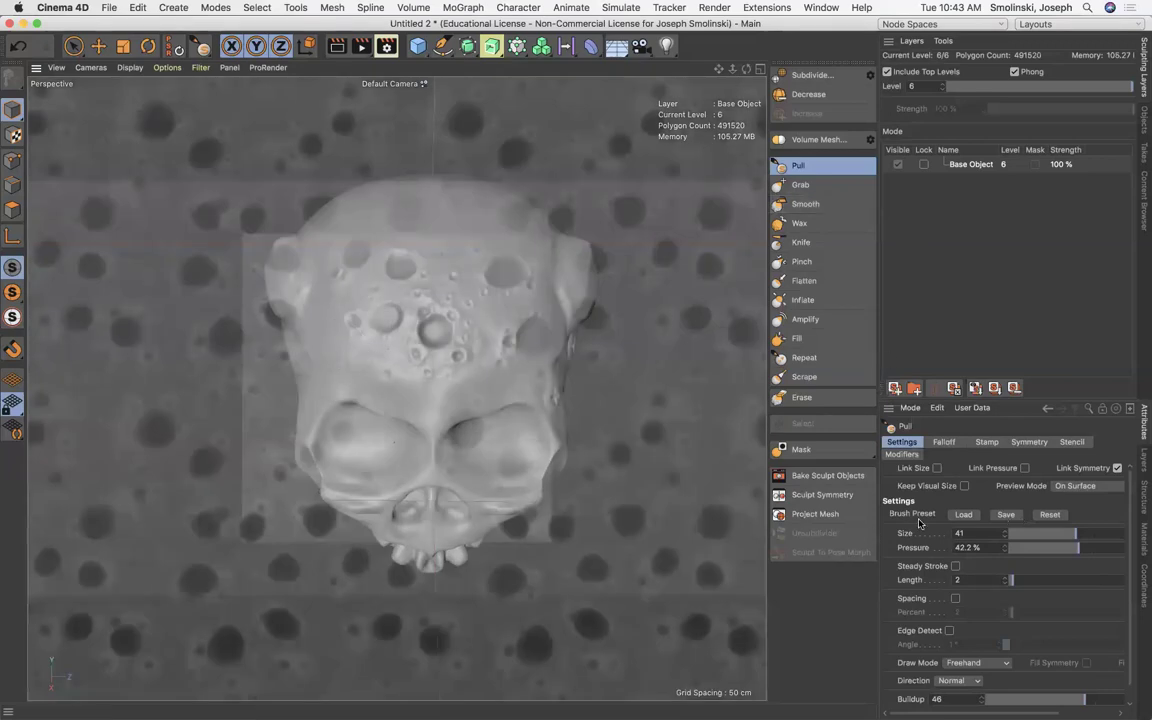
click(1050, 515)
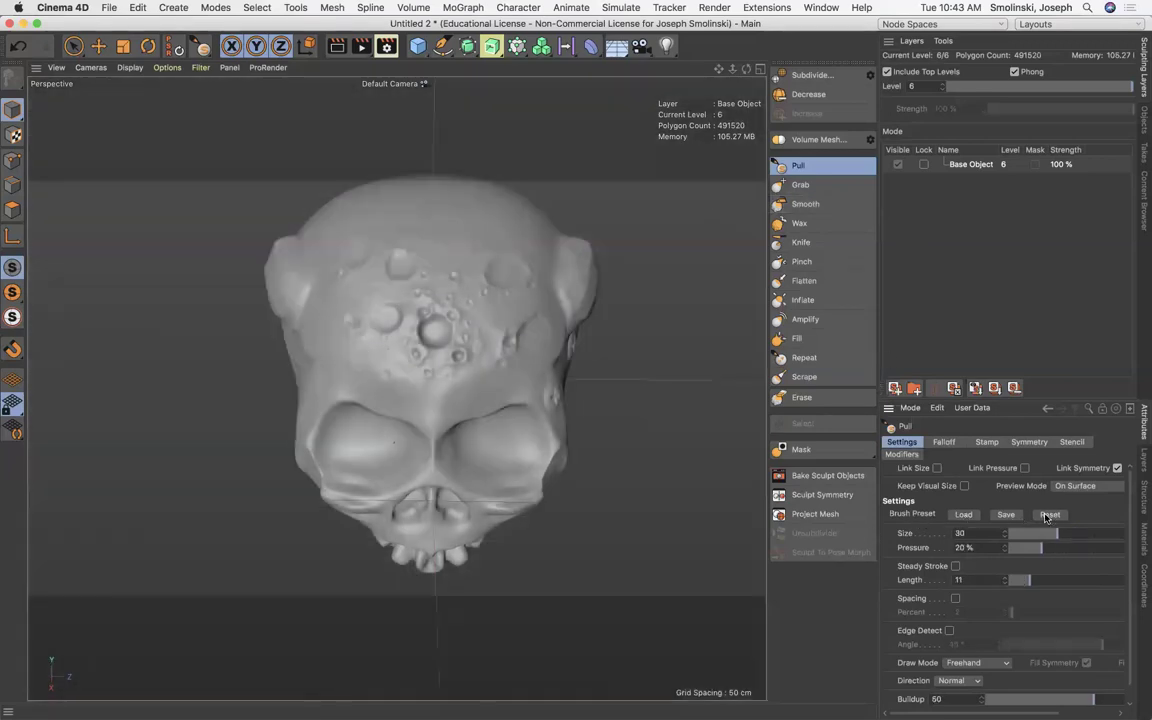
drag(746, 69, 880, 72)
alt+drag(396, 387, 396, 387)
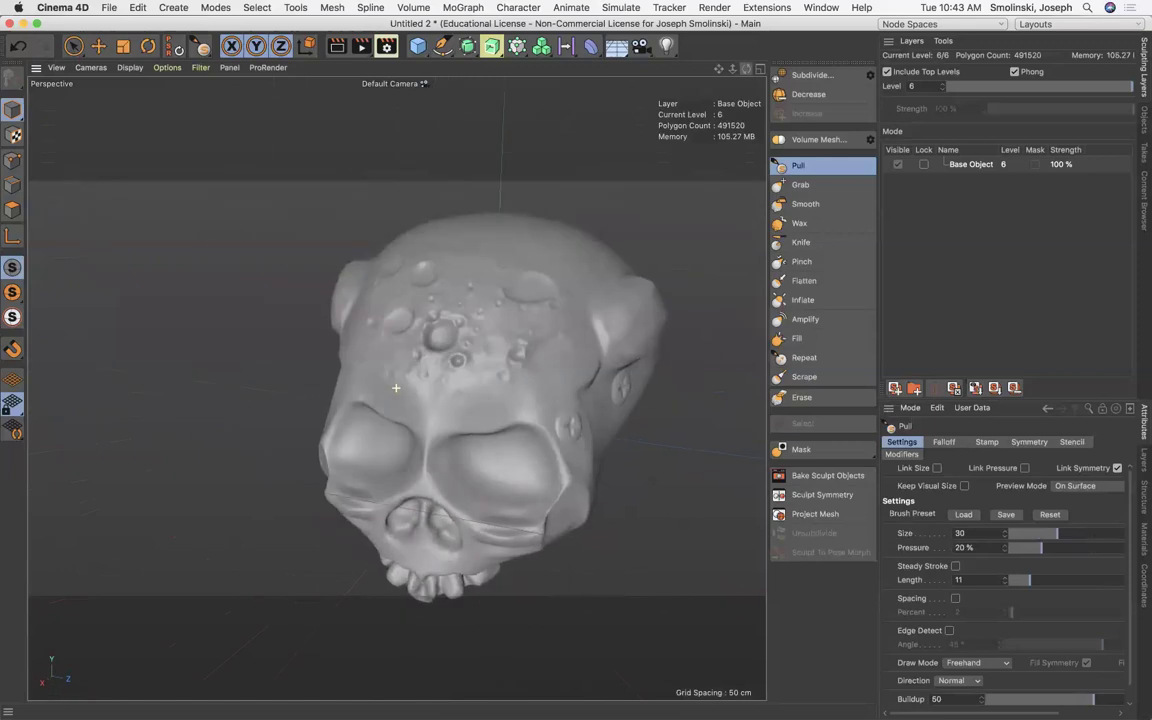
- Try a brick-like floor_pattern preset on the Pull brush and reset the brush to its default settings
click(962, 516)
scroll(896, 404, down, 10)
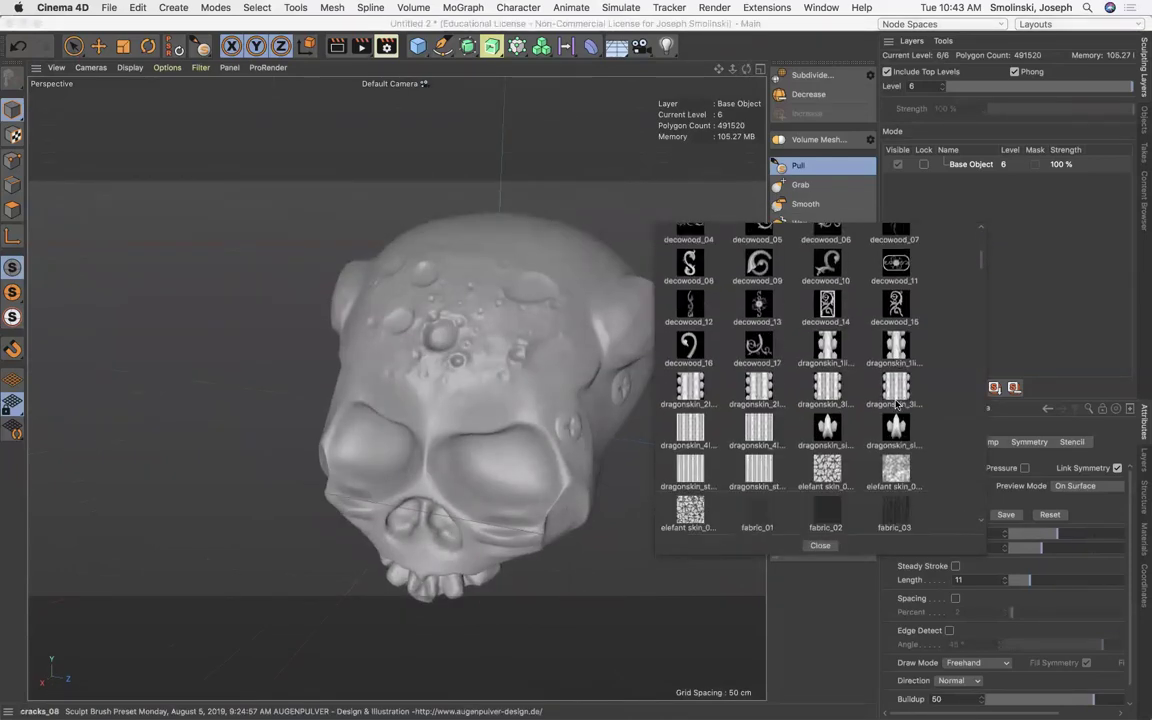
scroll(896, 404, down, 5)
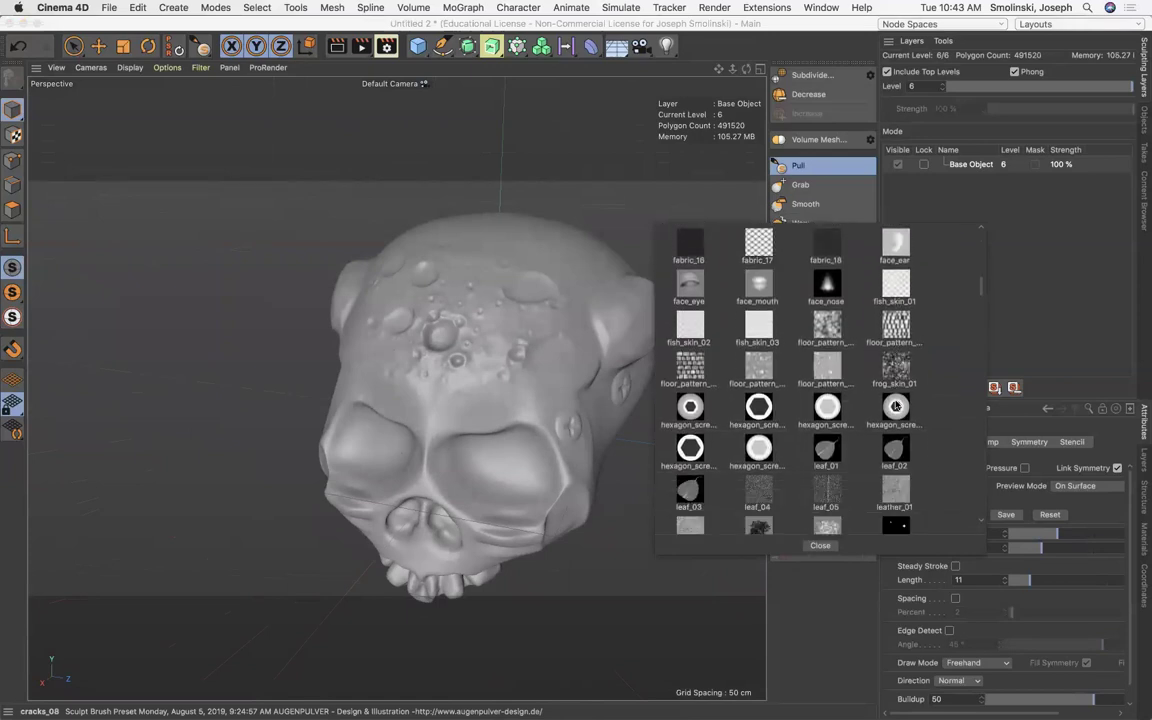
scroll(896, 404, down, 3)
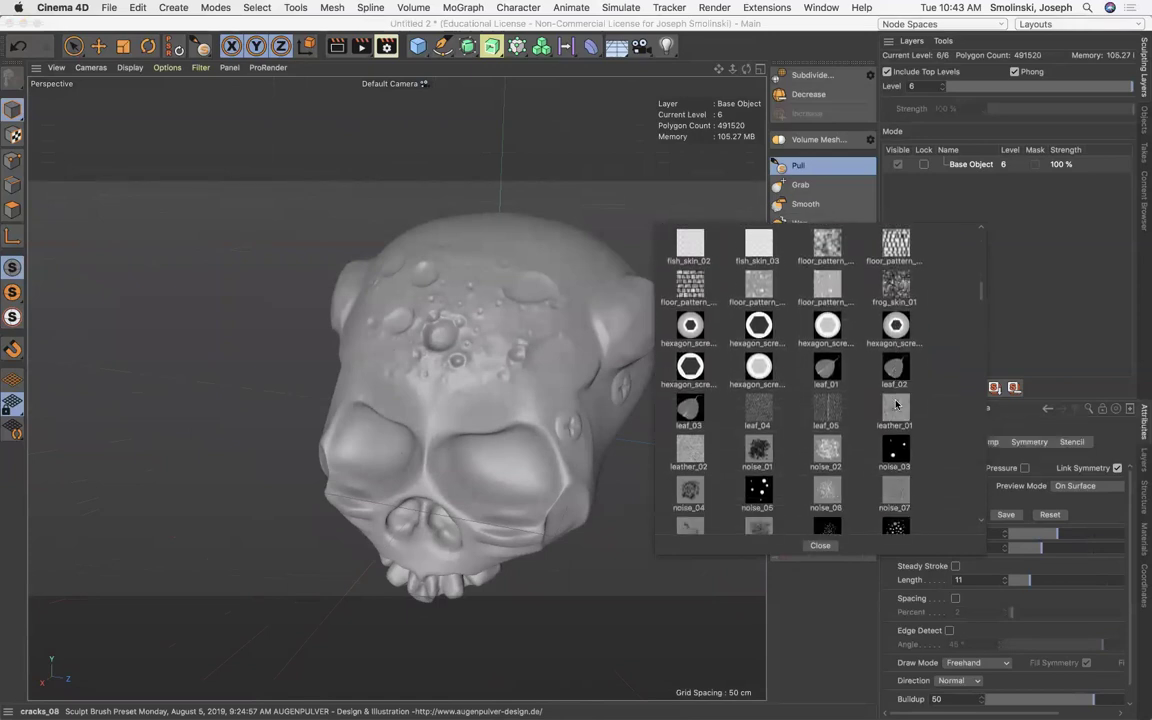
scroll(896, 404, up, 1)
double_click(761, 280)
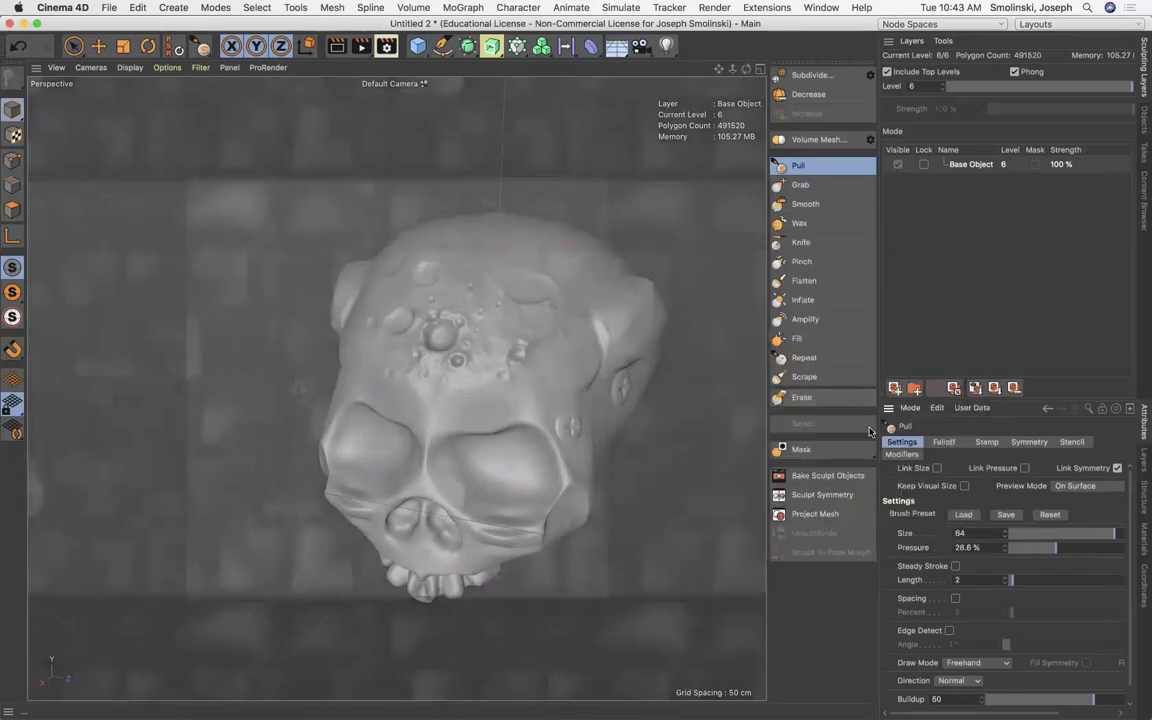
click(1051, 514)
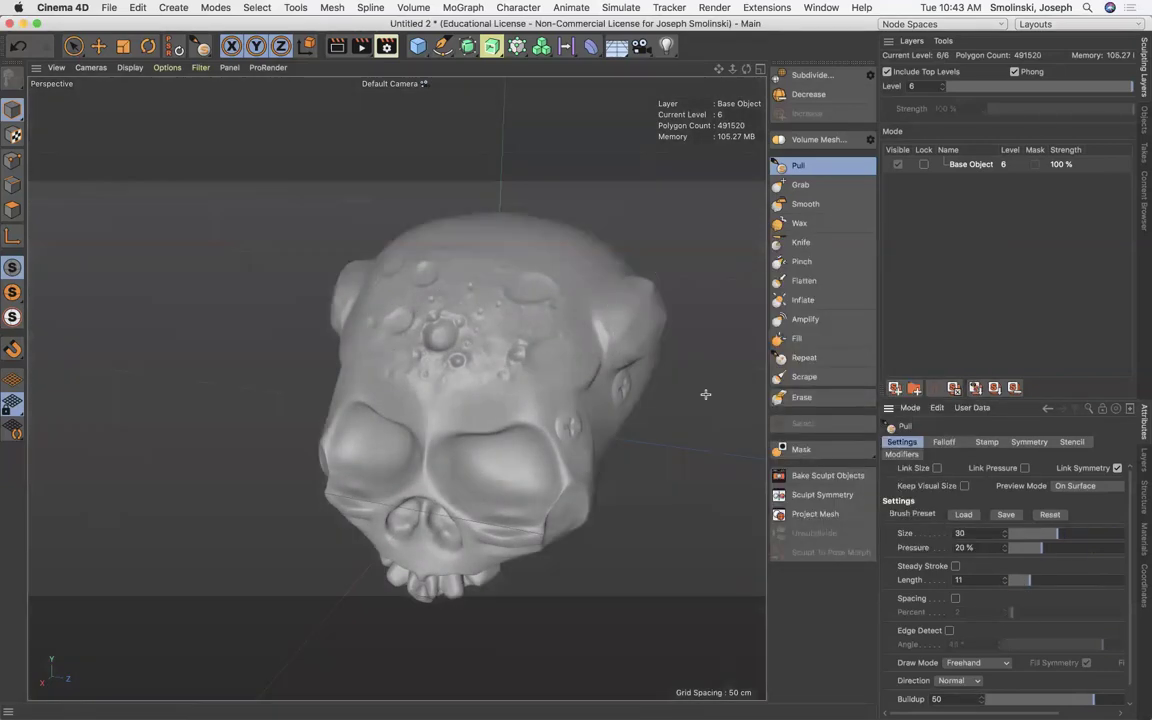
- Undo the forehead craters and load the face_nose brush preset
key(super+z)
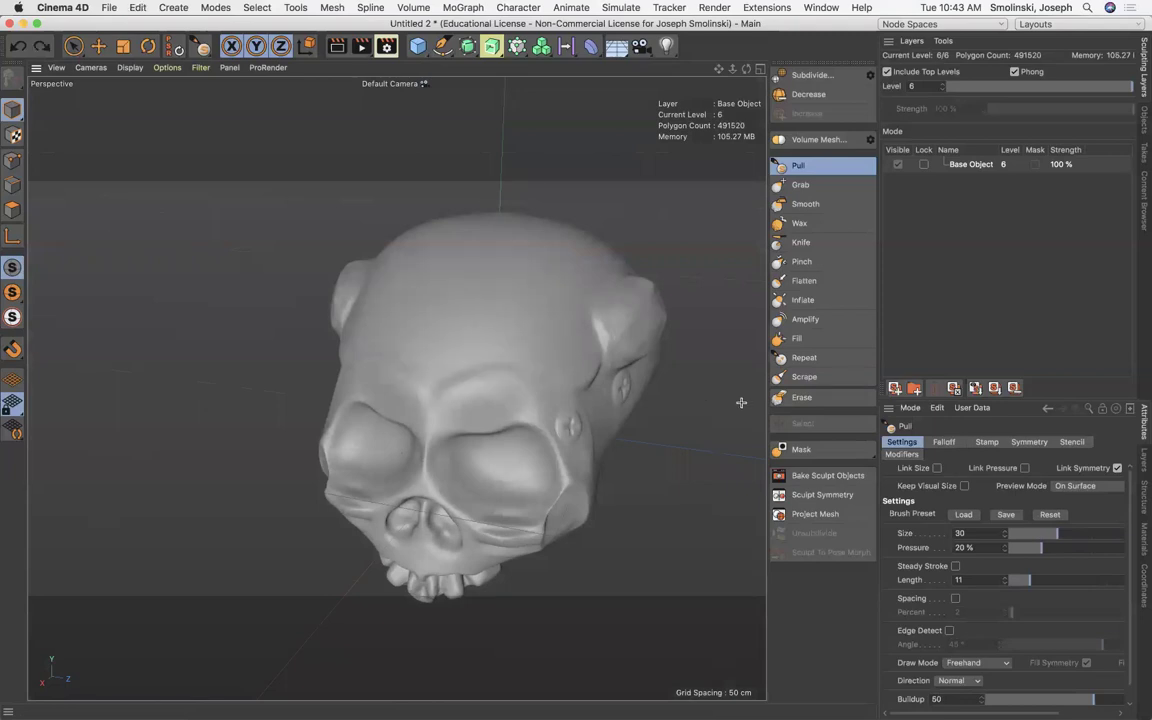
click(963, 514)
scroll(889, 397, down, 5)
scroll(889, 397, down, 8)
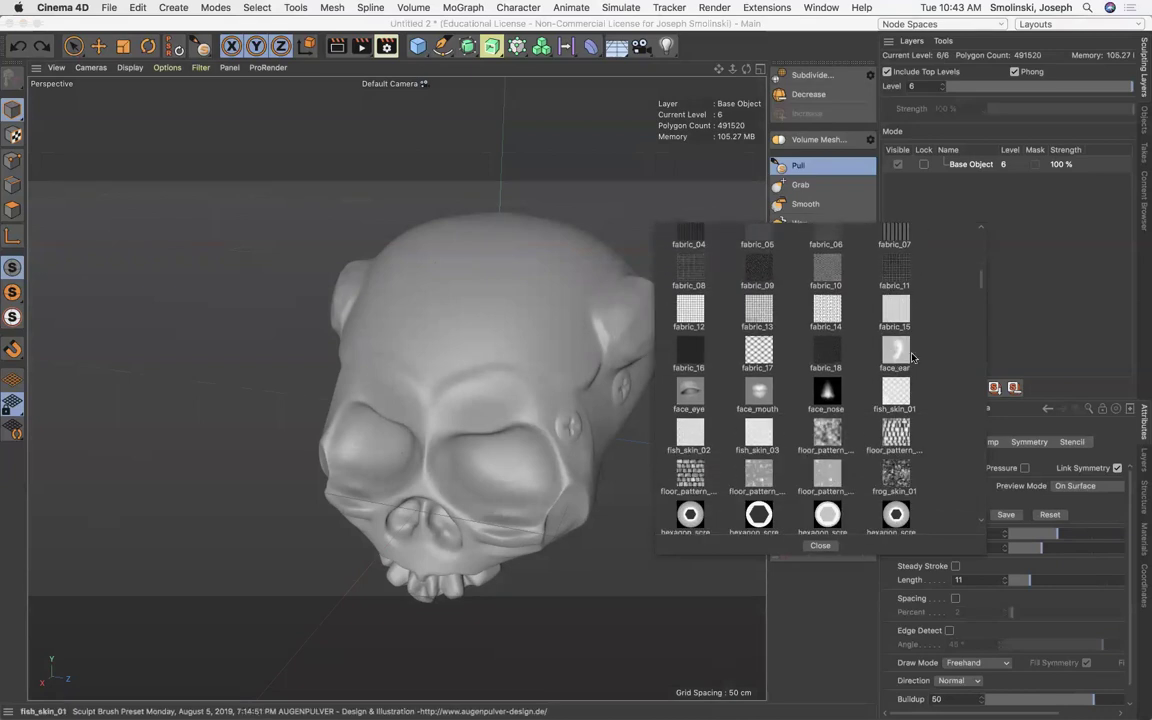
click(825, 397)
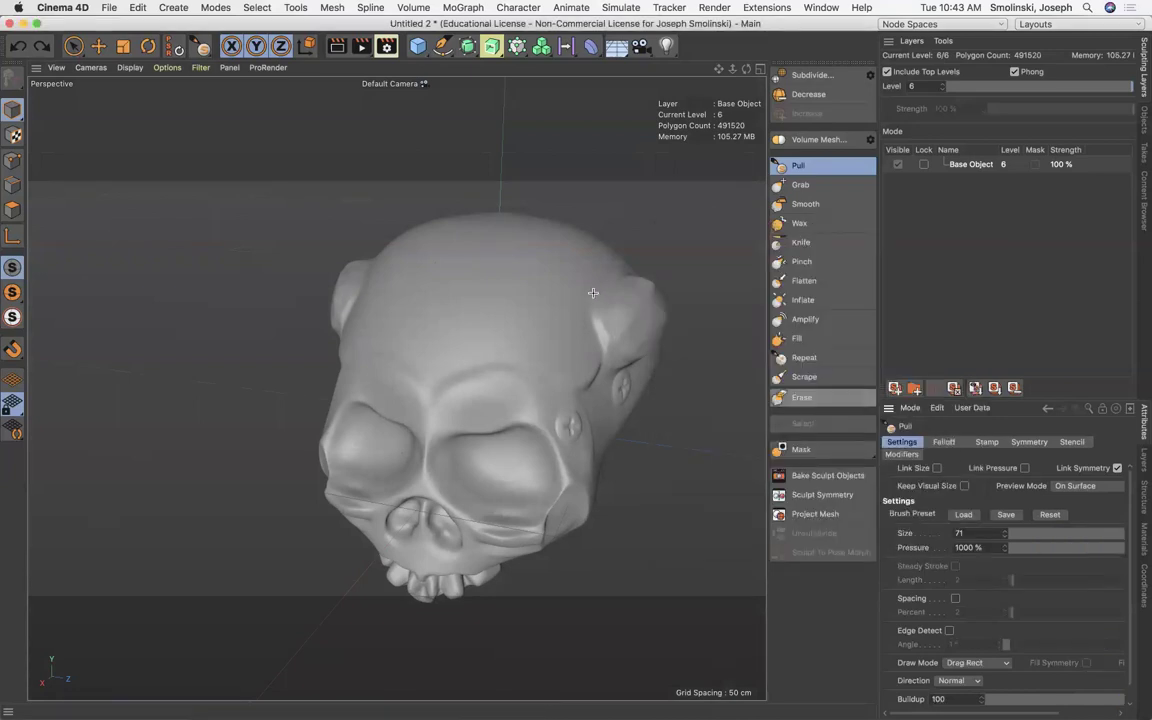
- Stamp a nose in the middle of the skull's forehead and reshape it with the Grab brush at size 20
mouse_move(489, 328)
mouse_down()
mouse_move(496, 350)
mouse_move(473, 381)
mouse_move(489, 391)
mouse_move(483, 378)
mouse_up()
click(830, 185)
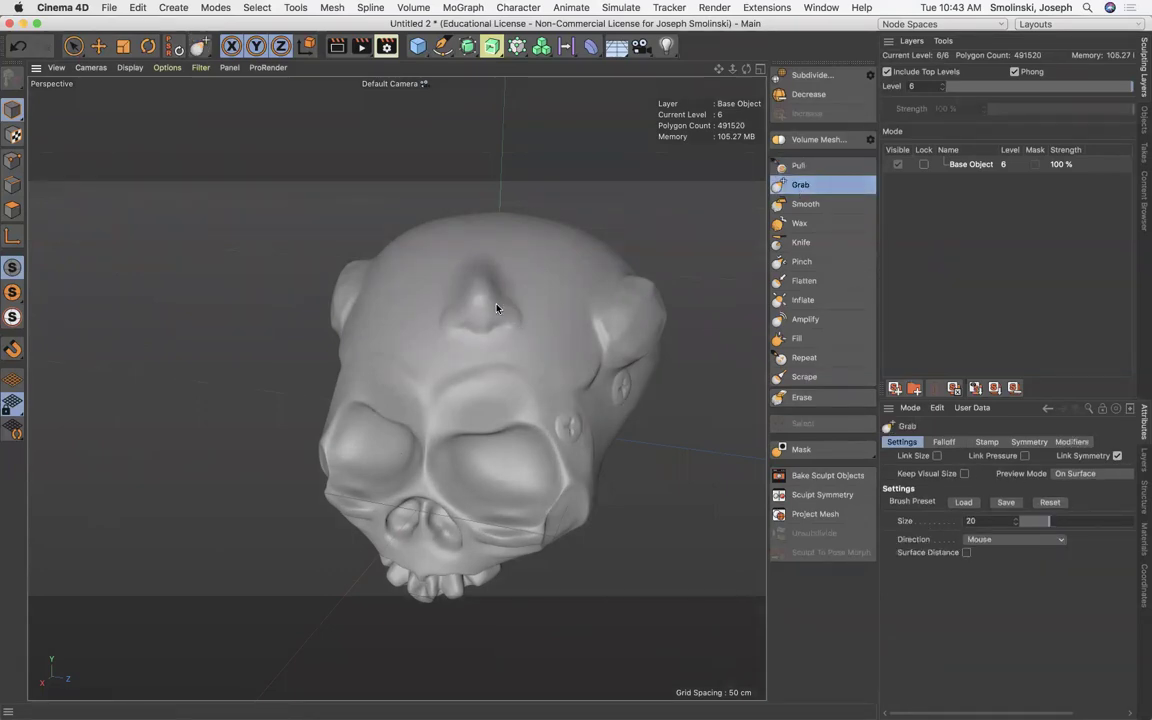
drag(497, 305, 471, 317)
drag(746, 69, 810, 140)
drag(396, 387, 402, 386)
- Undo the Grab strokes and the nose stamped on the forehead
key(super+z)
key(super+z)
key(super+z)
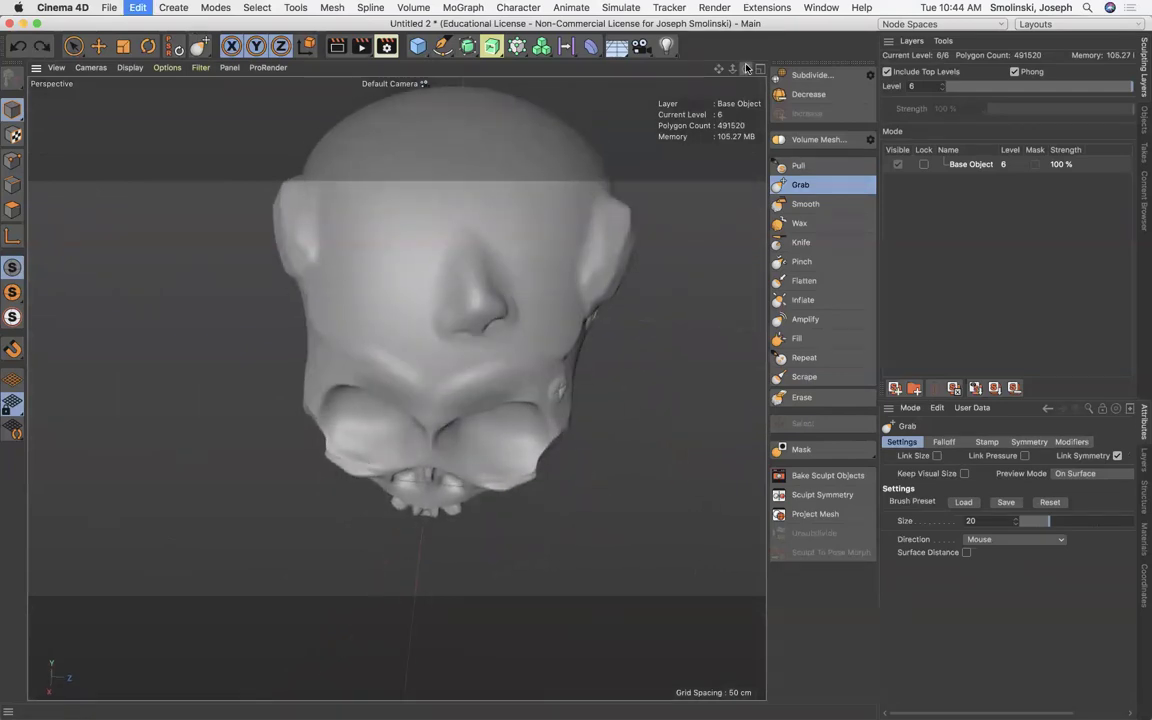
key(super+z)
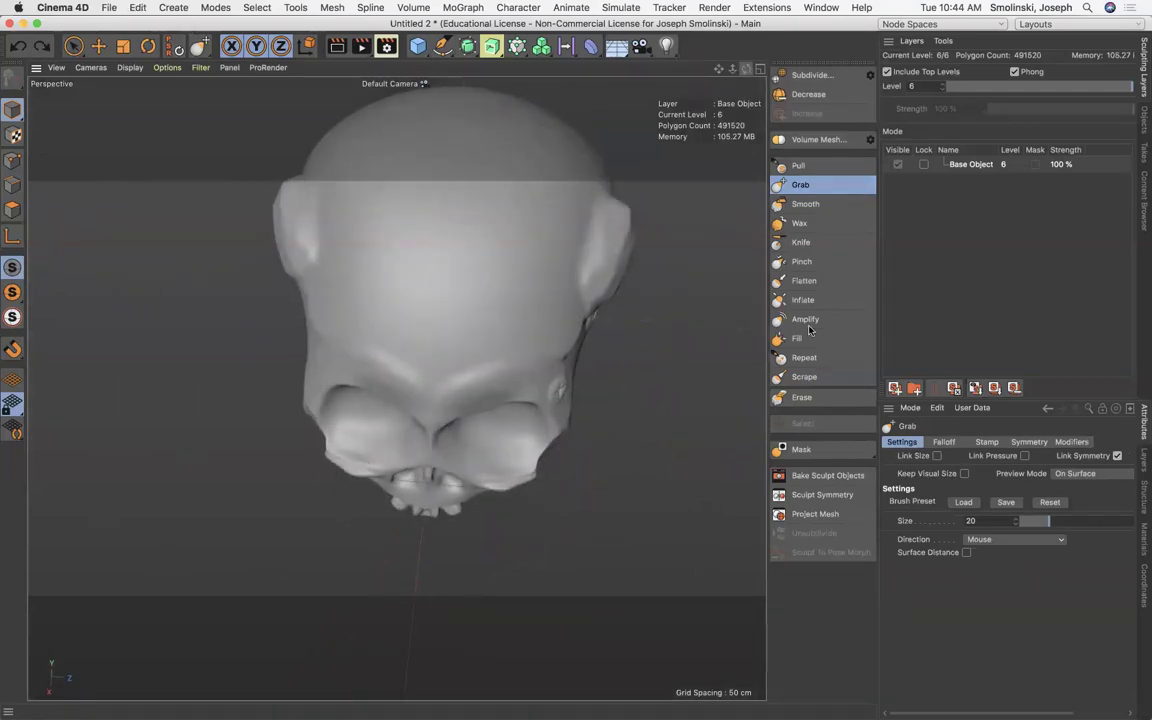
- Try the scratch_18 preset with the Pull brush on the skull's forehead and undo the stroke
click(813, 169)
click(966, 514)
scroll(845, 440, down, 15)
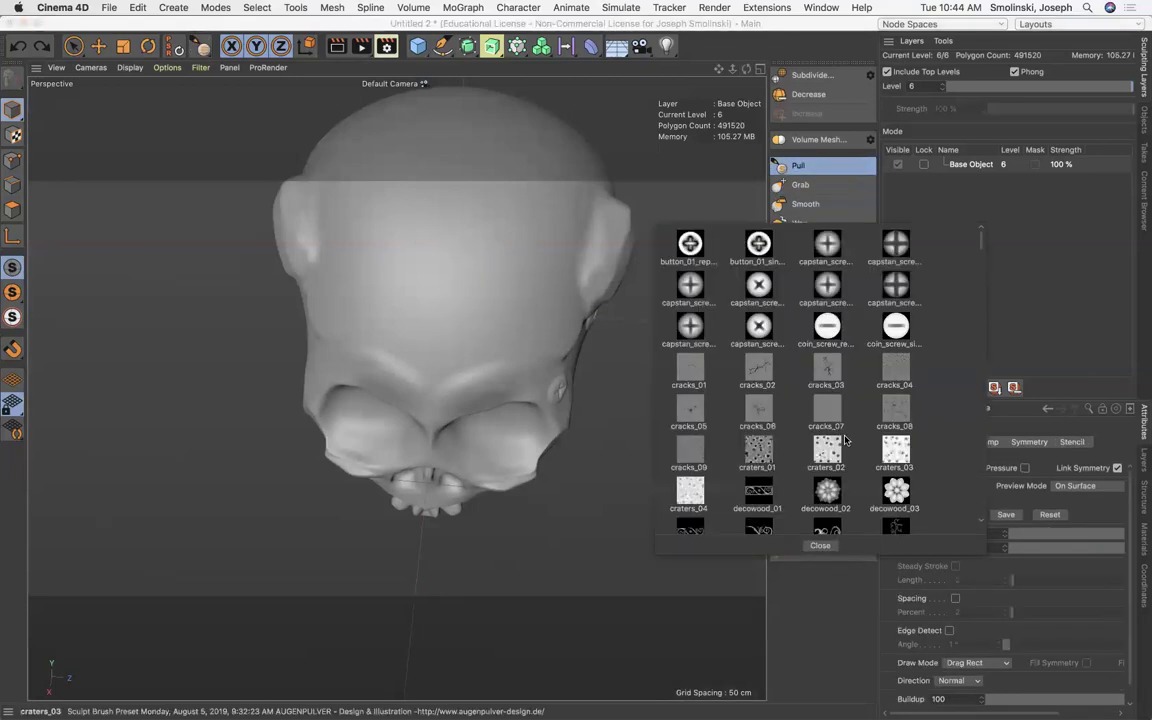
scroll(845, 440, down, 15)
scroll(845, 440, down, 15)
scroll(845, 440, down, 10)
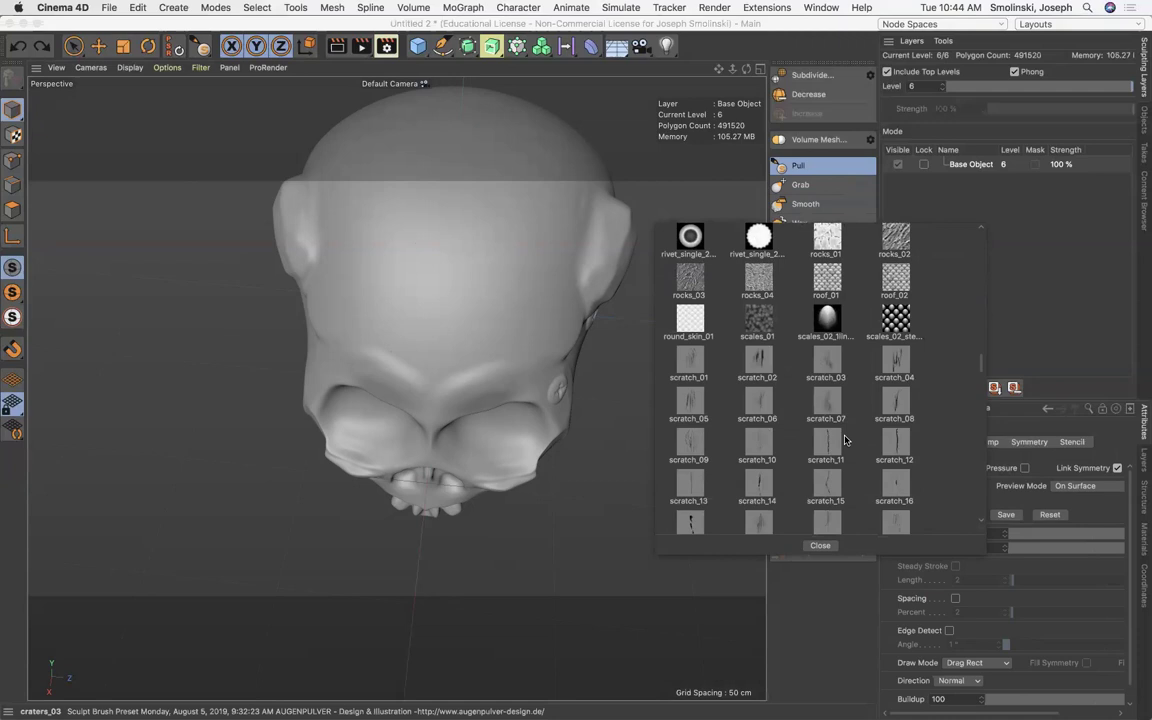
scroll(845, 440, down, 5)
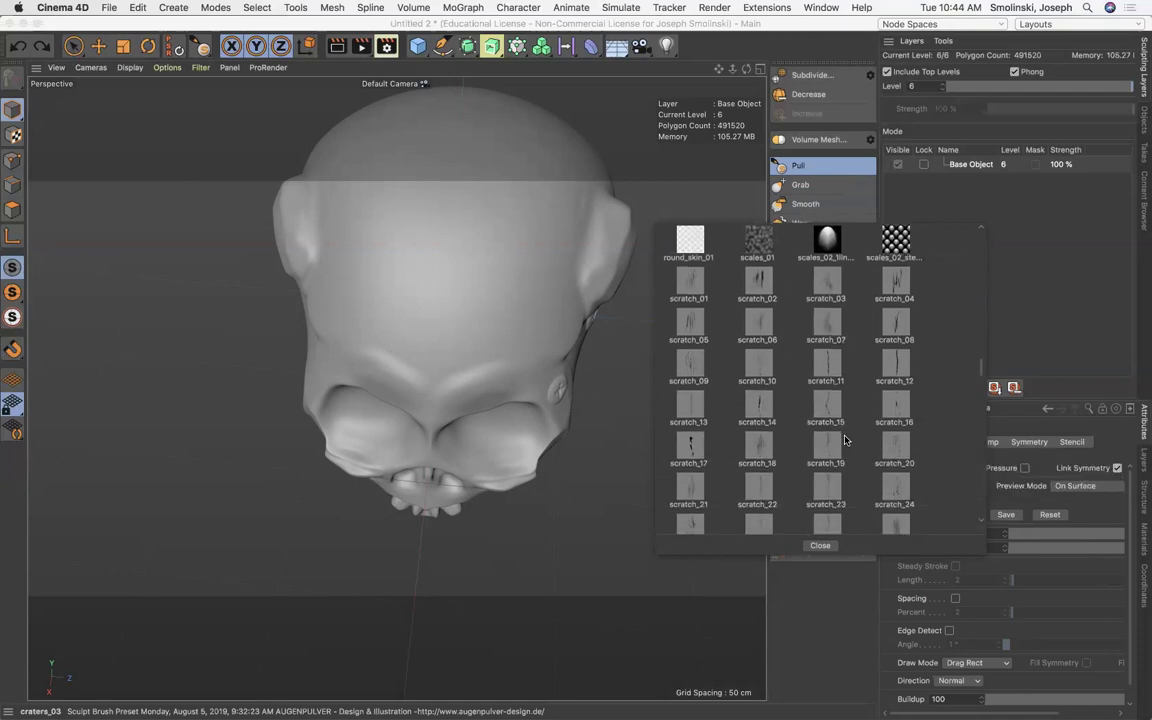
double_click(759, 447)
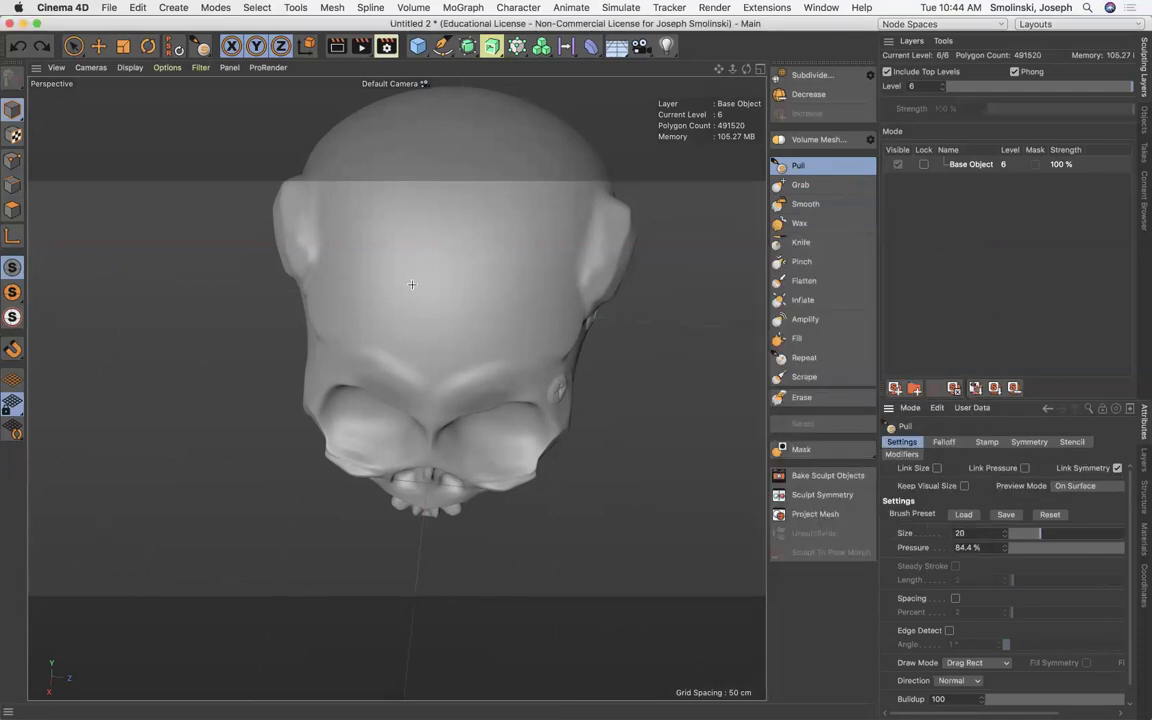
mouse_move(411, 284)
mouse_down()
mouse_move(419, 319)
mouse_move(400, 276)
mouse_up()
key(super+z)
click(970, 519)
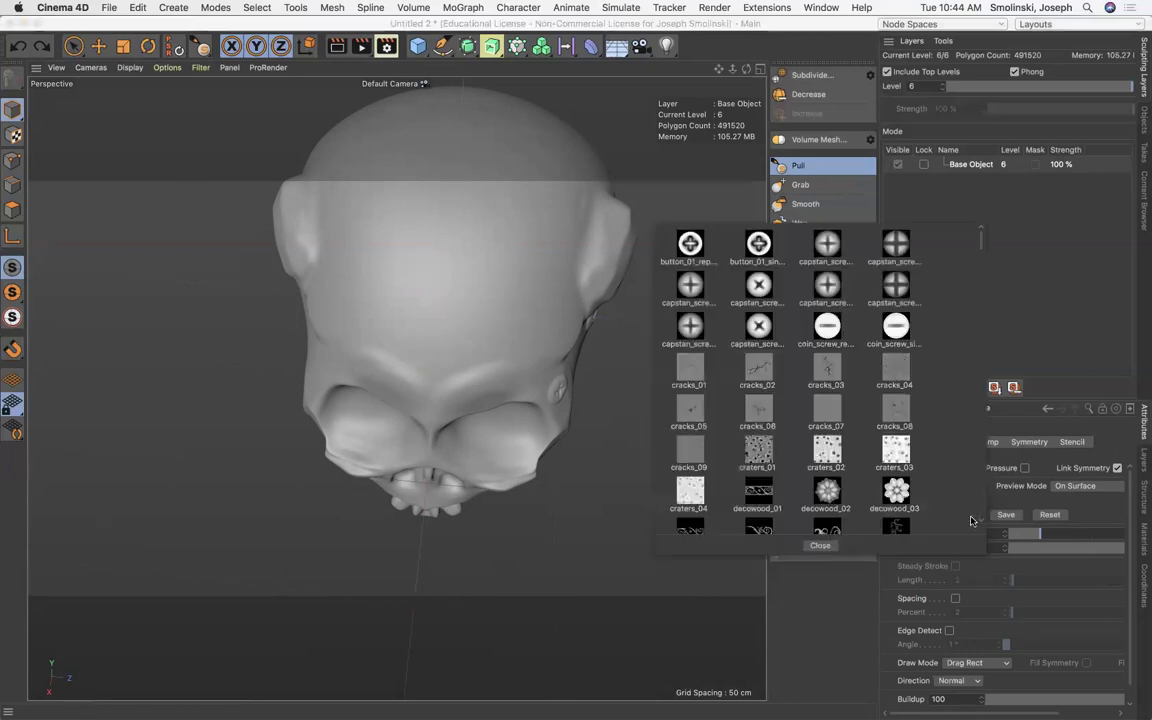
scroll(789, 354, down, 8)
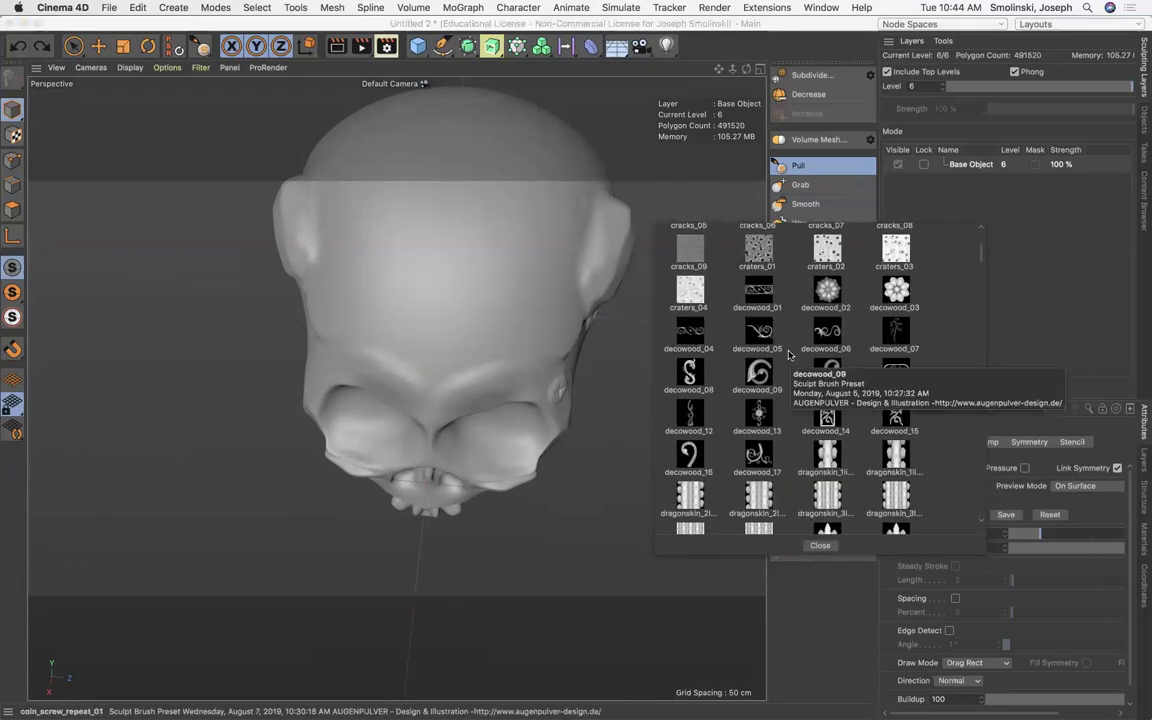
scroll(789, 354, down, 4)
scroll(788, 354, down, 1)
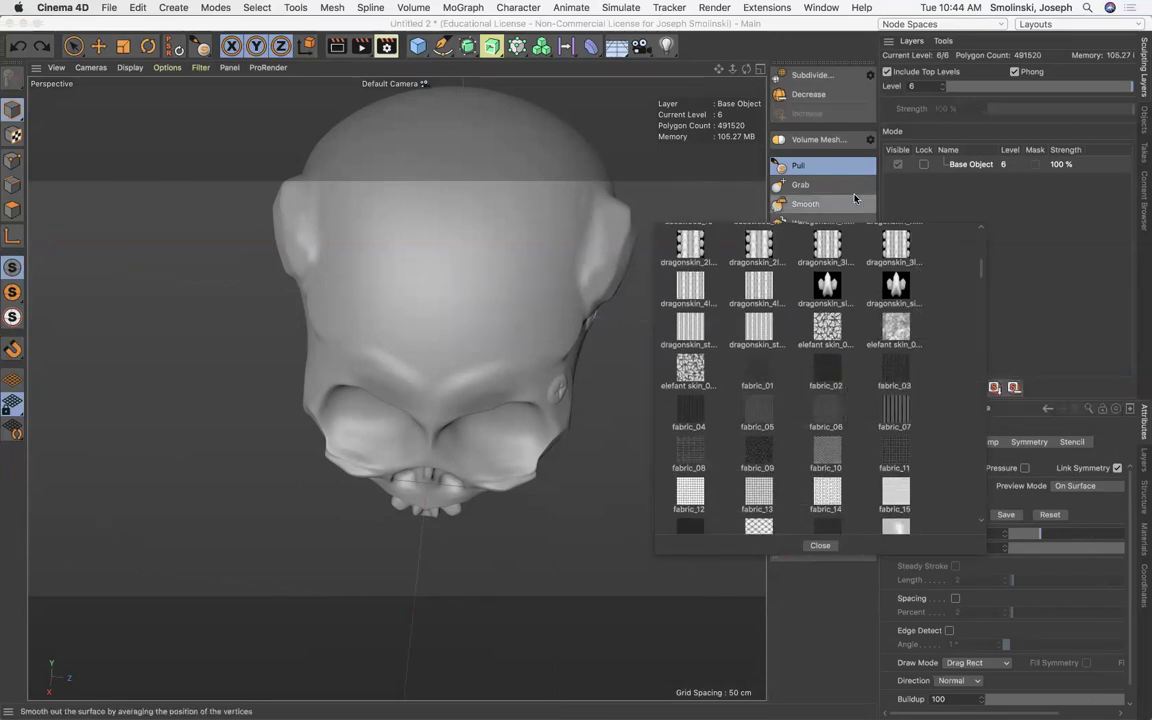
click(827, 173)
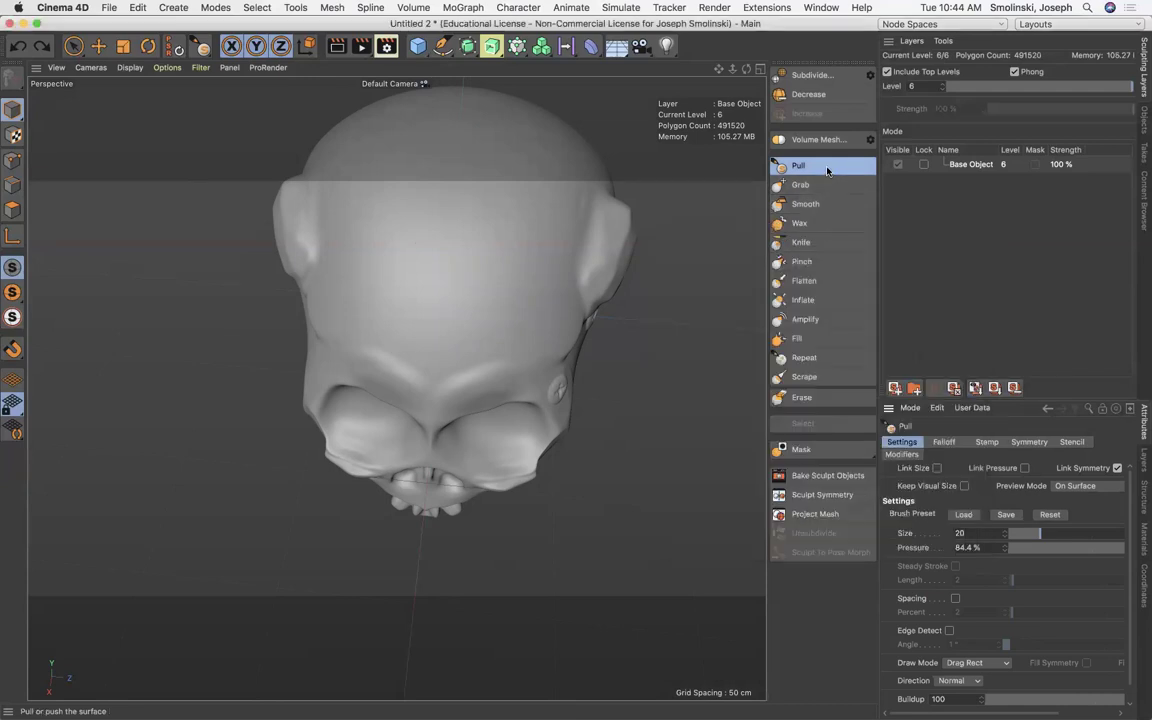
- Activate the Repeat brush and load the pipe_09 brush preset
click(809, 356)
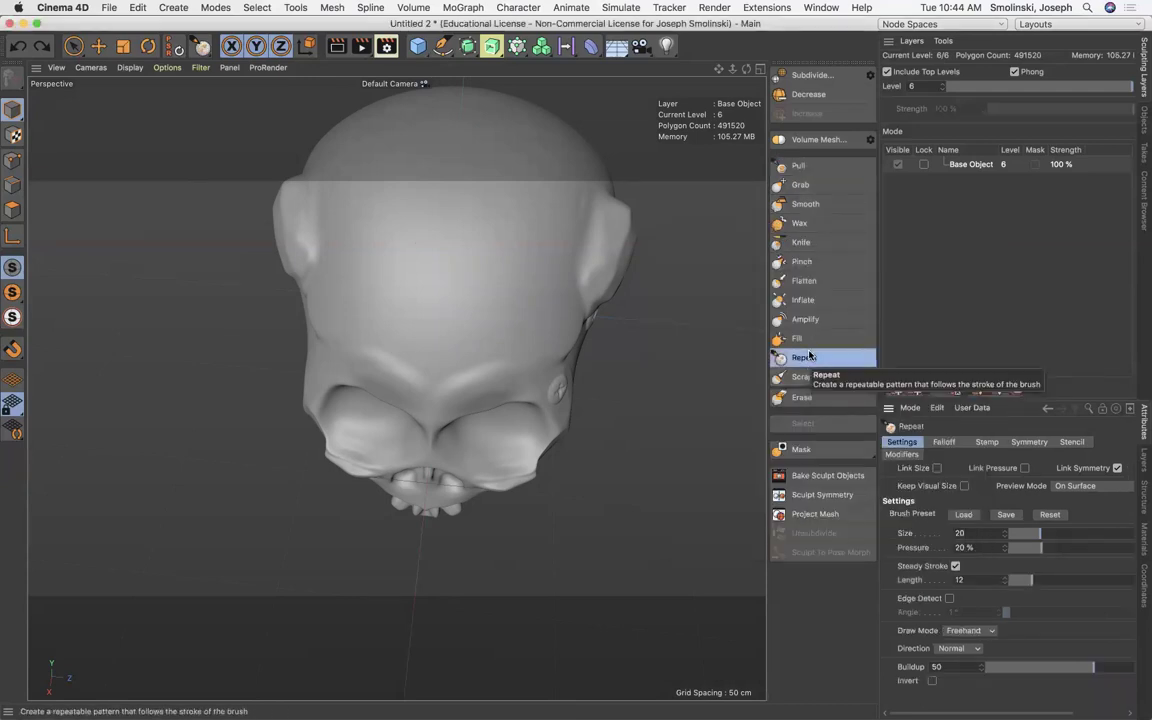
click(963, 515)
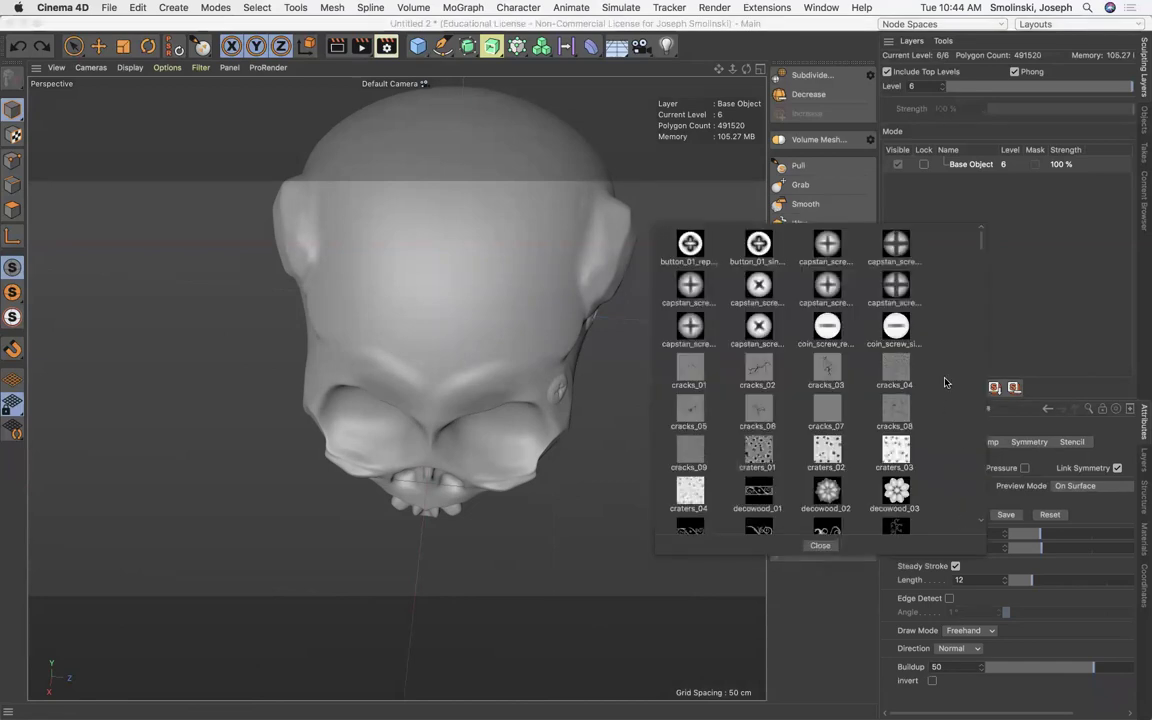
scroll(943, 378, down, 5)
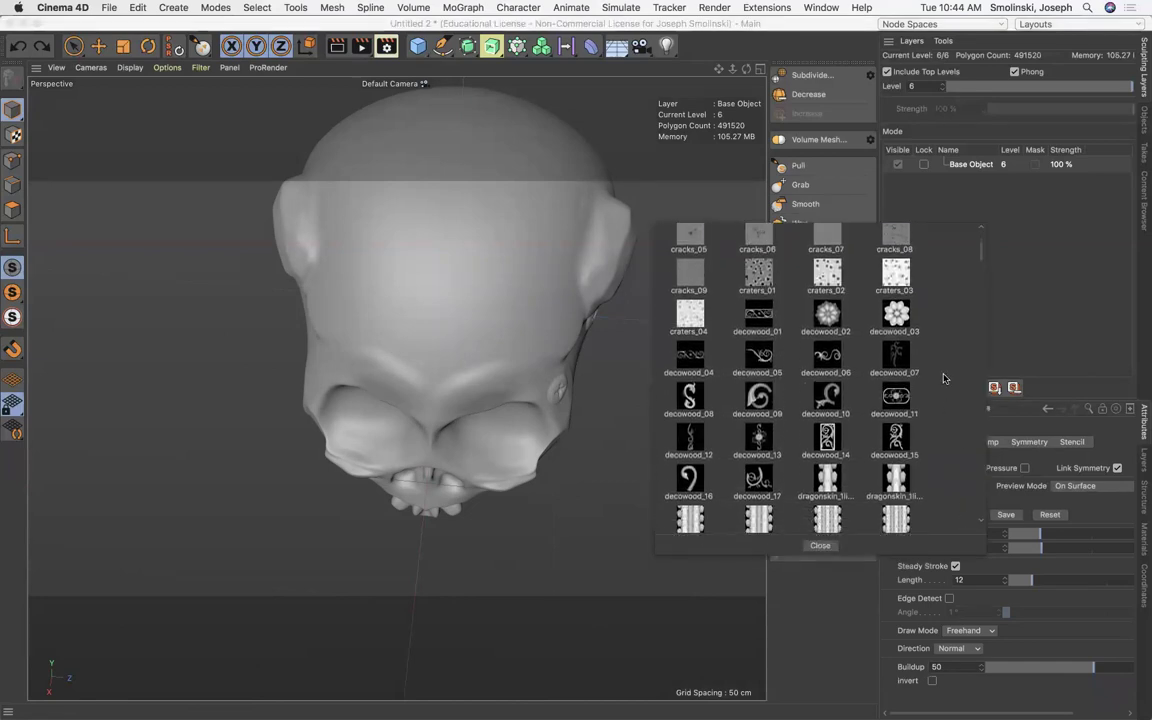
scroll(943, 378, down, 2)
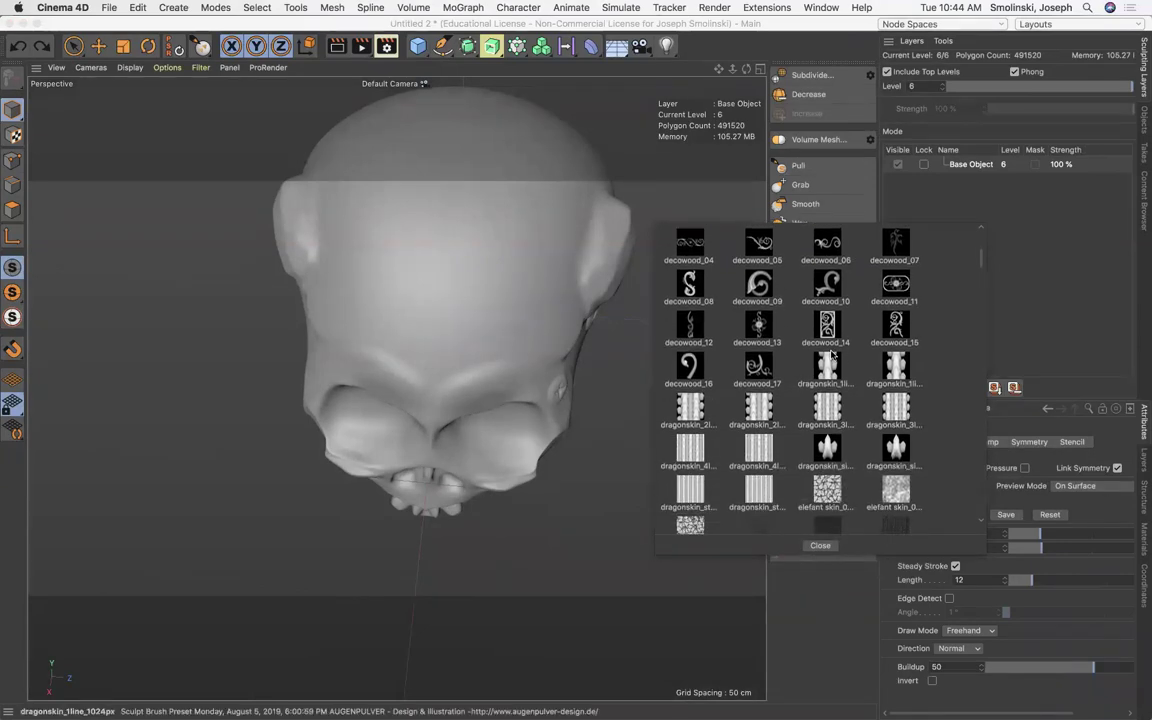
scroll(901, 391, down, 7)
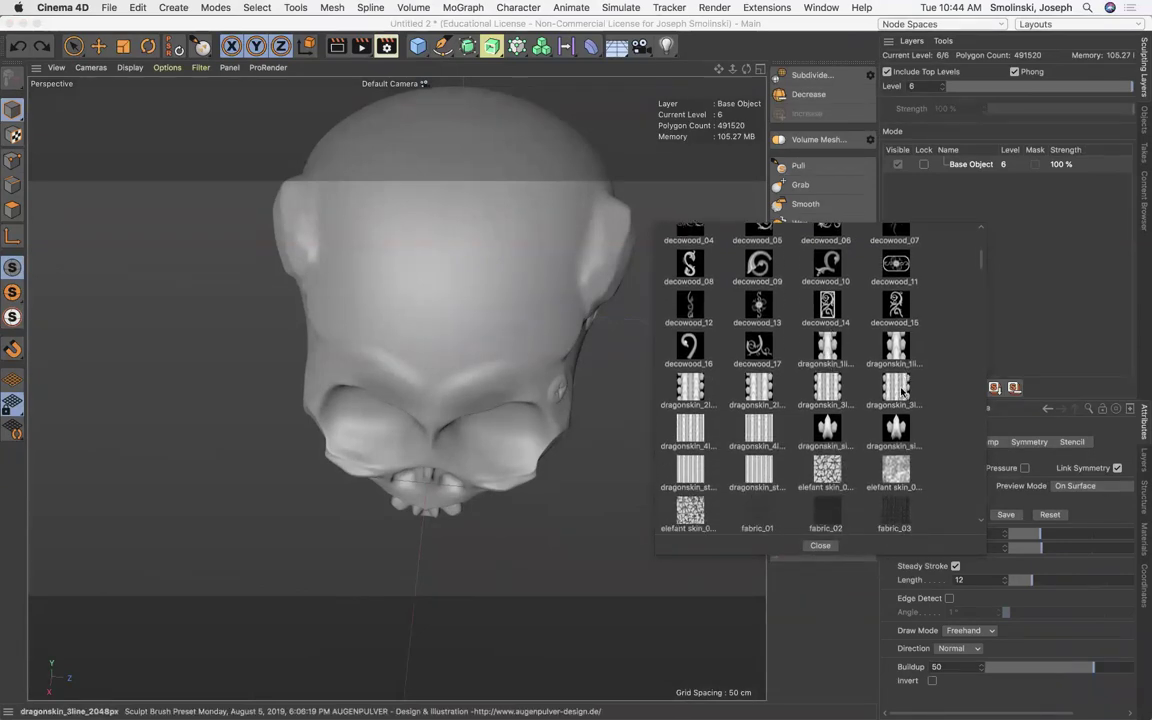
scroll(901, 391, down, 10)
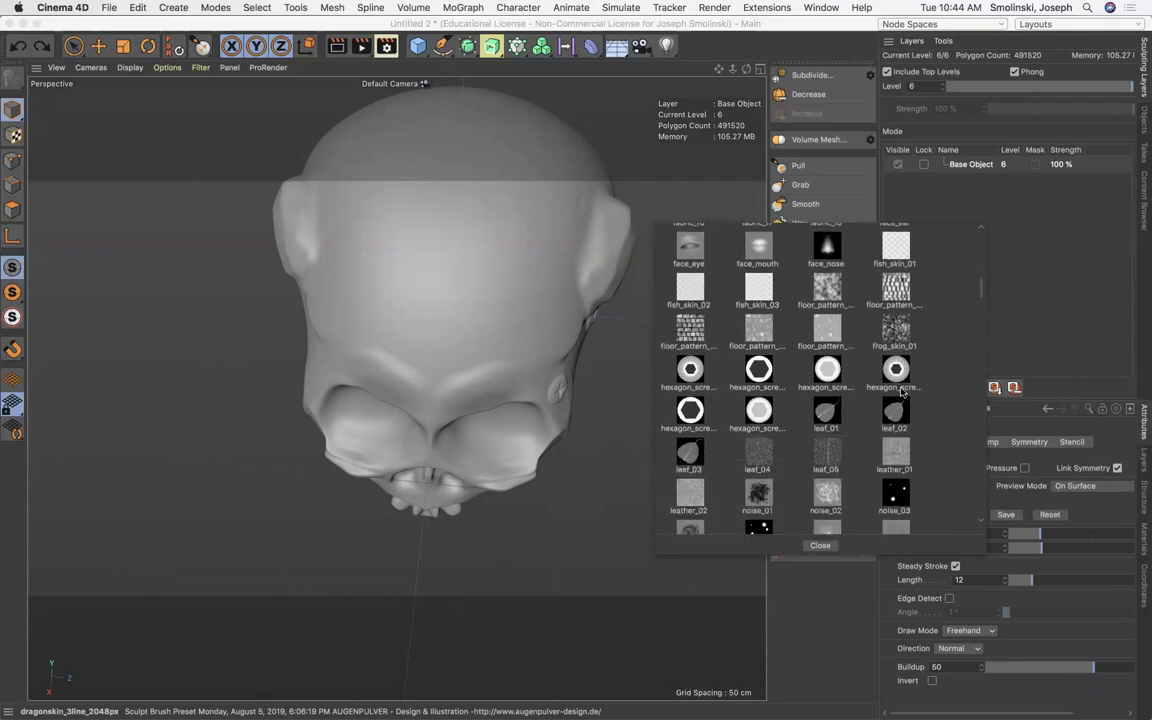
scroll(901, 391, down, 3)
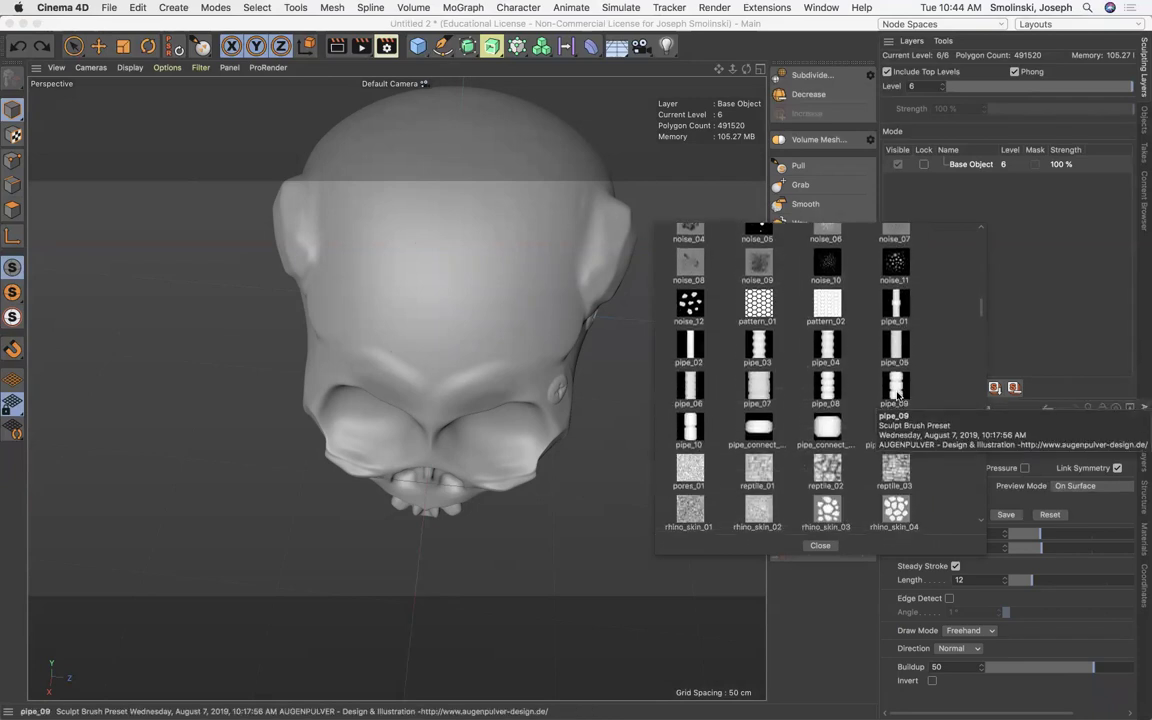
click(896, 388)
- Paint a winding segmented pipe across the top of the skull down to the brow
drag(719, 71, 699, 163)
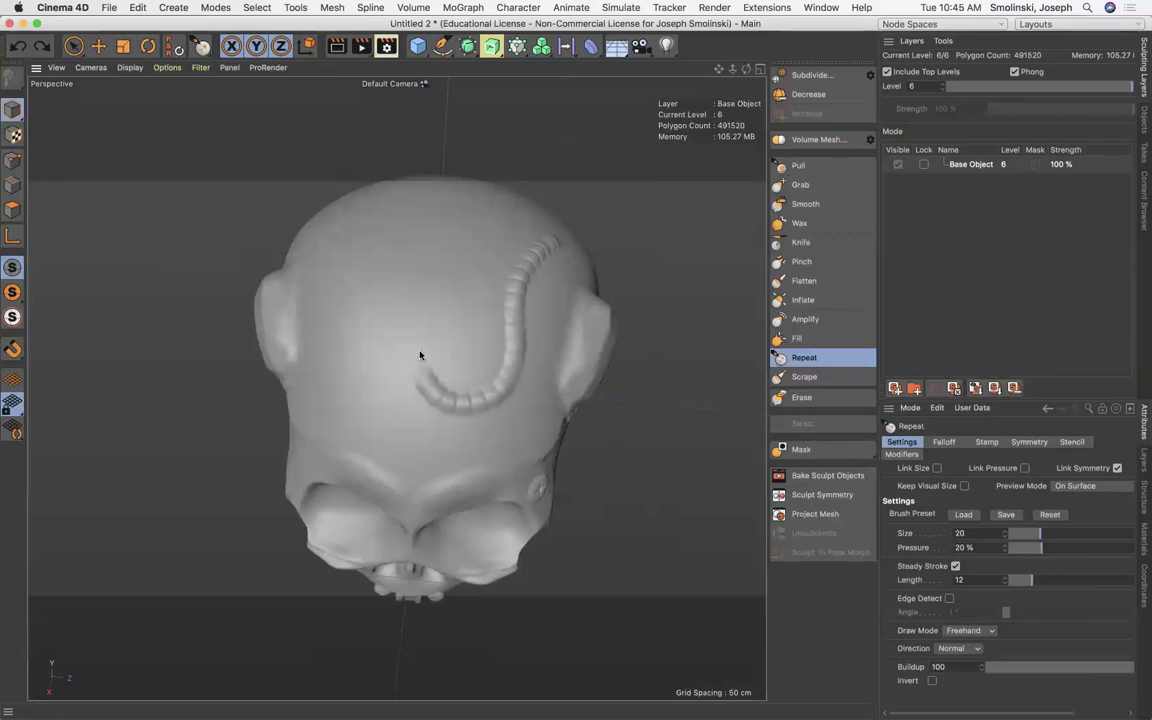
drag(422, 260, 377, 275)
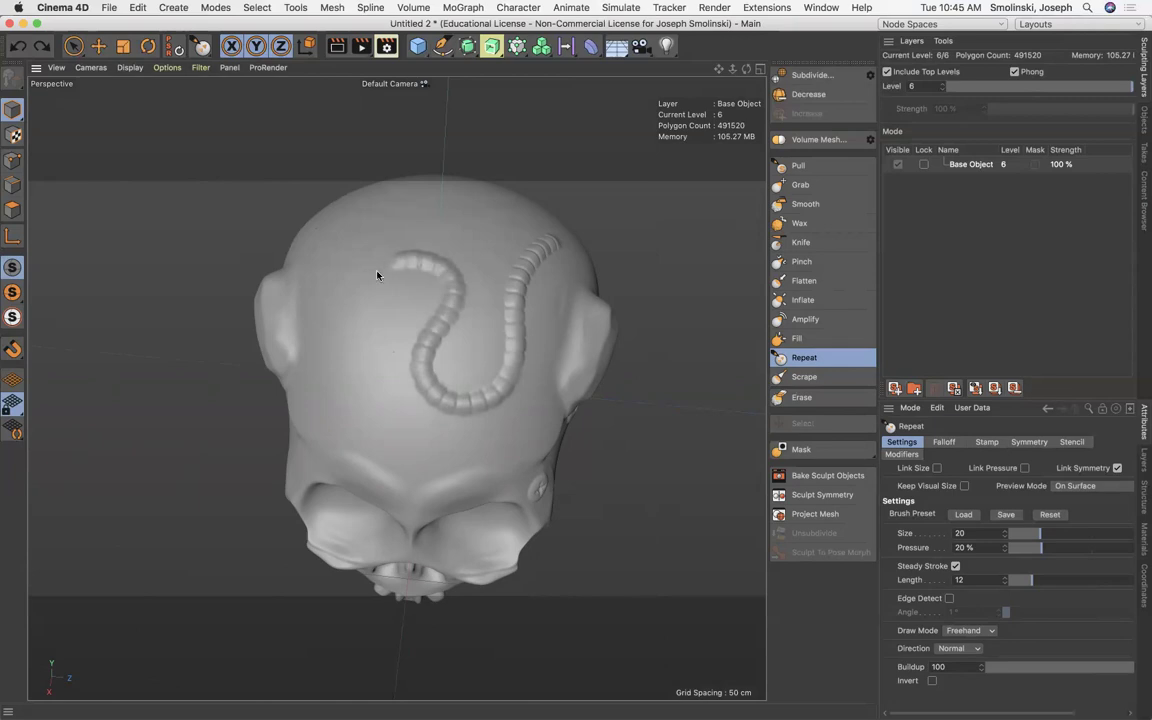
drag(370, 368, 388, 426)
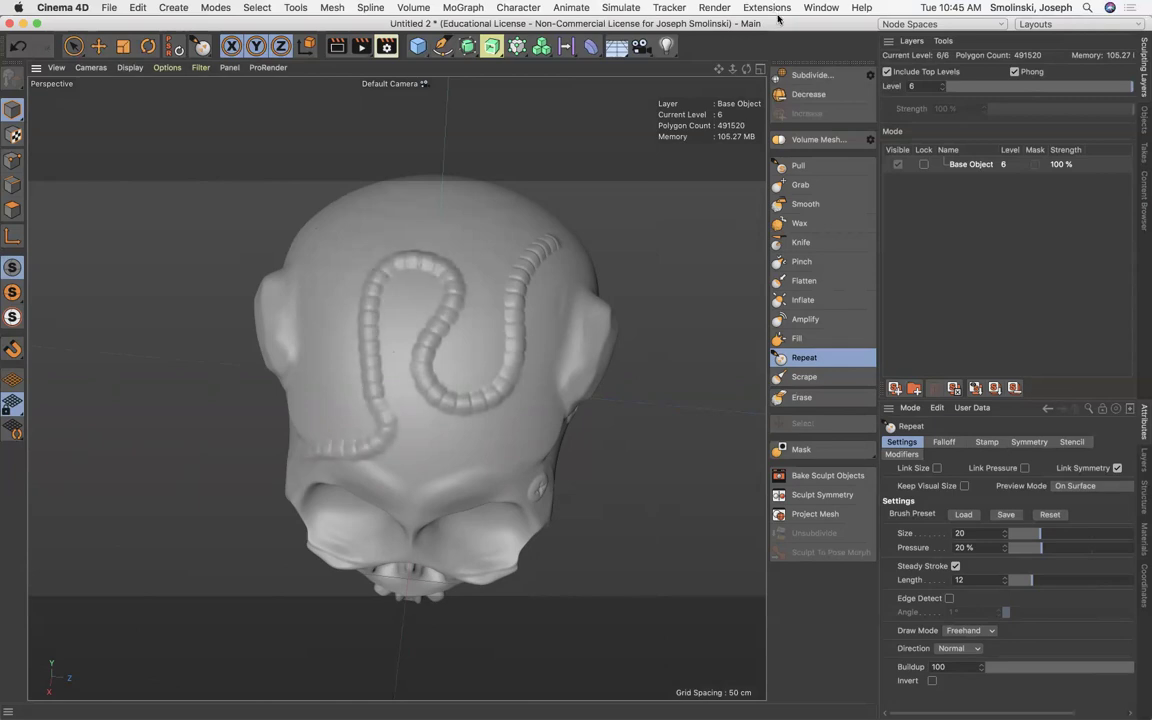
- Sculpt craters on the skull's forehead and side with the Pull brush's craters_02 preset, and reset the brush to its default settings
drag(746, 69, 744, 28)
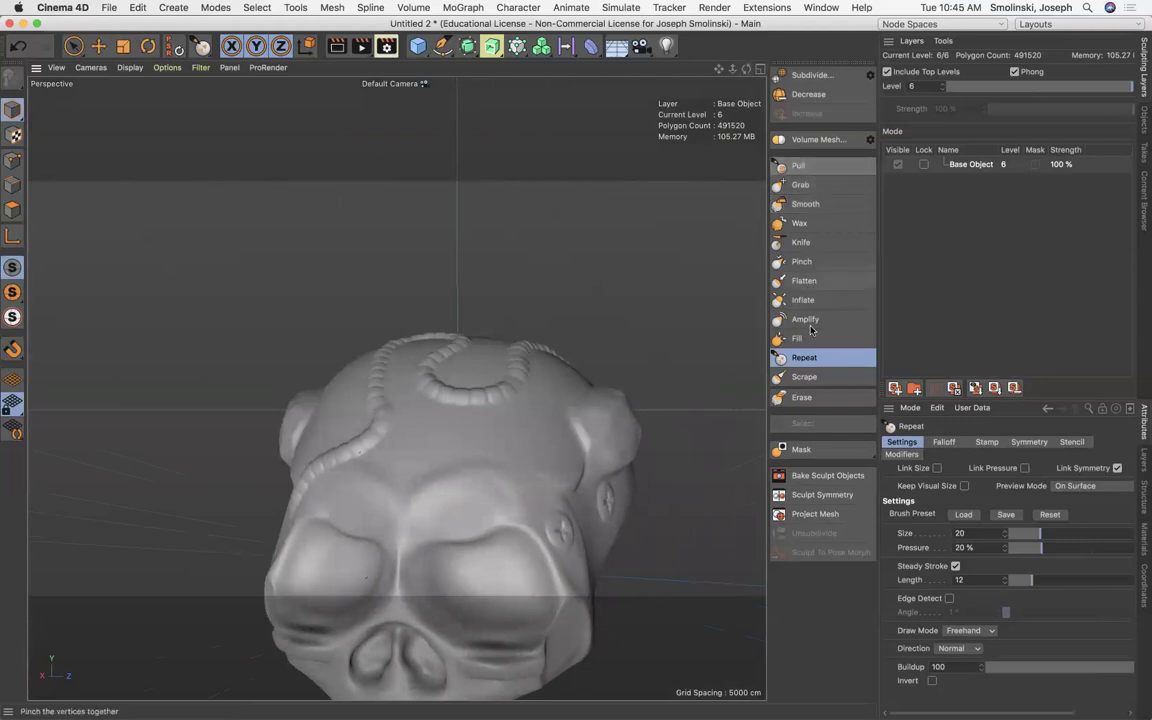
drag(718, 70, 681, 10)
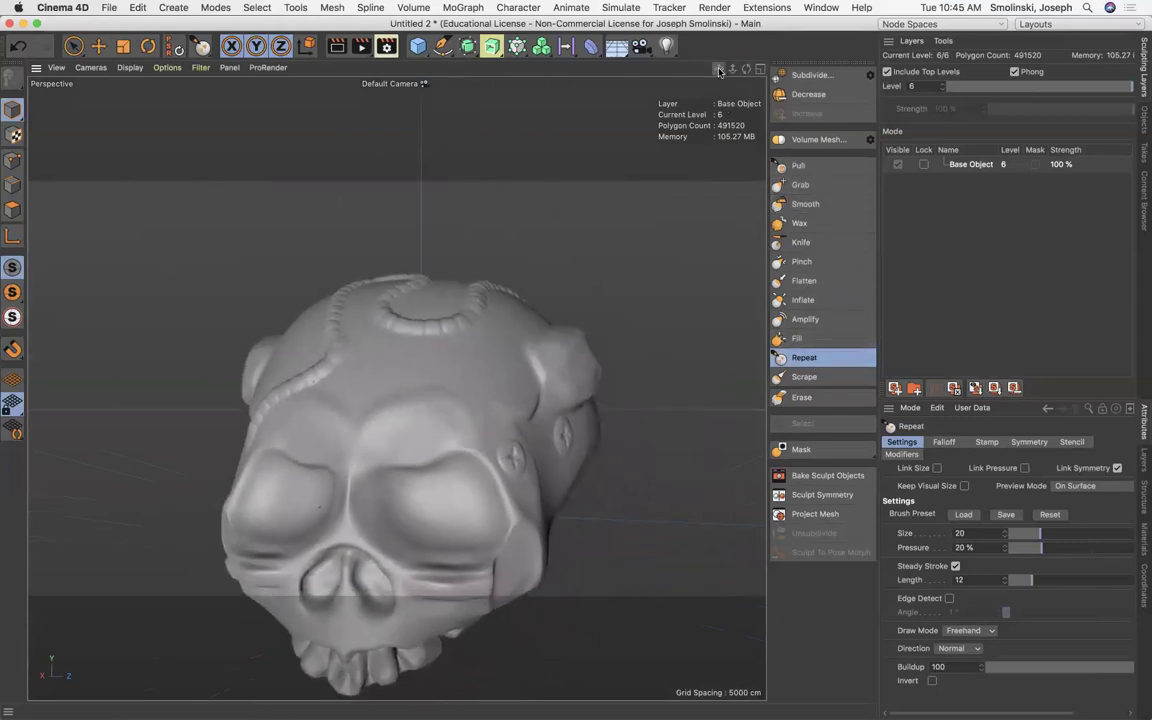
click(799, 166)
click(960, 514)
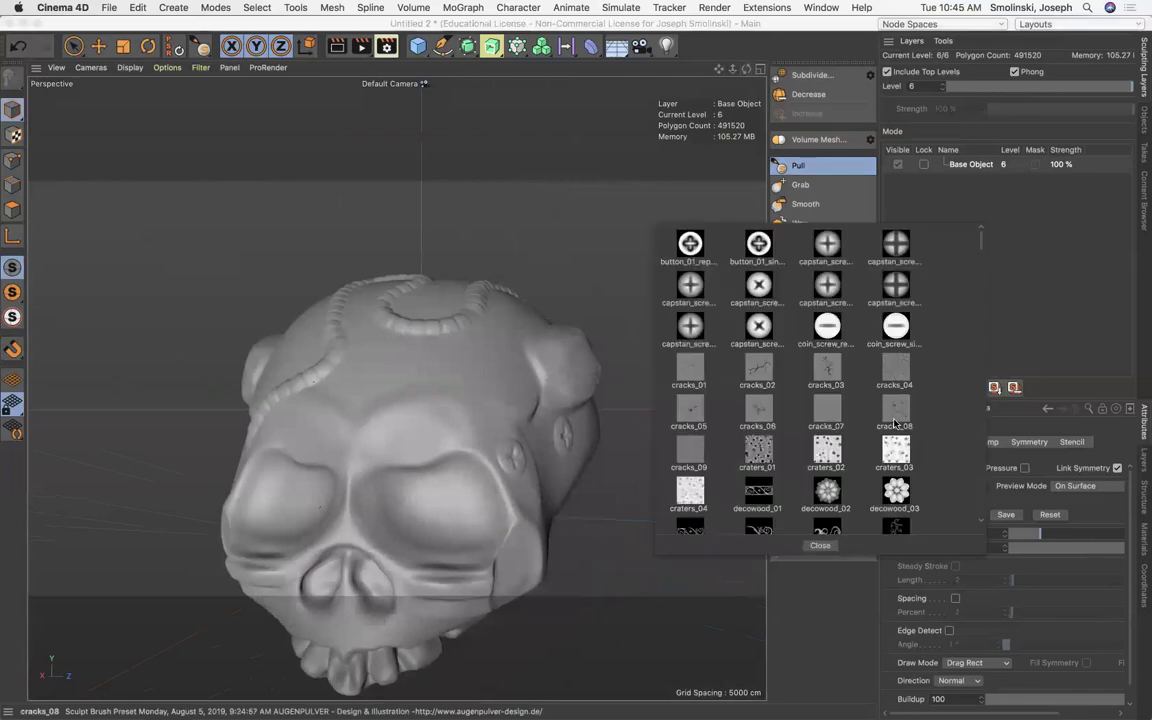
click(840, 446)
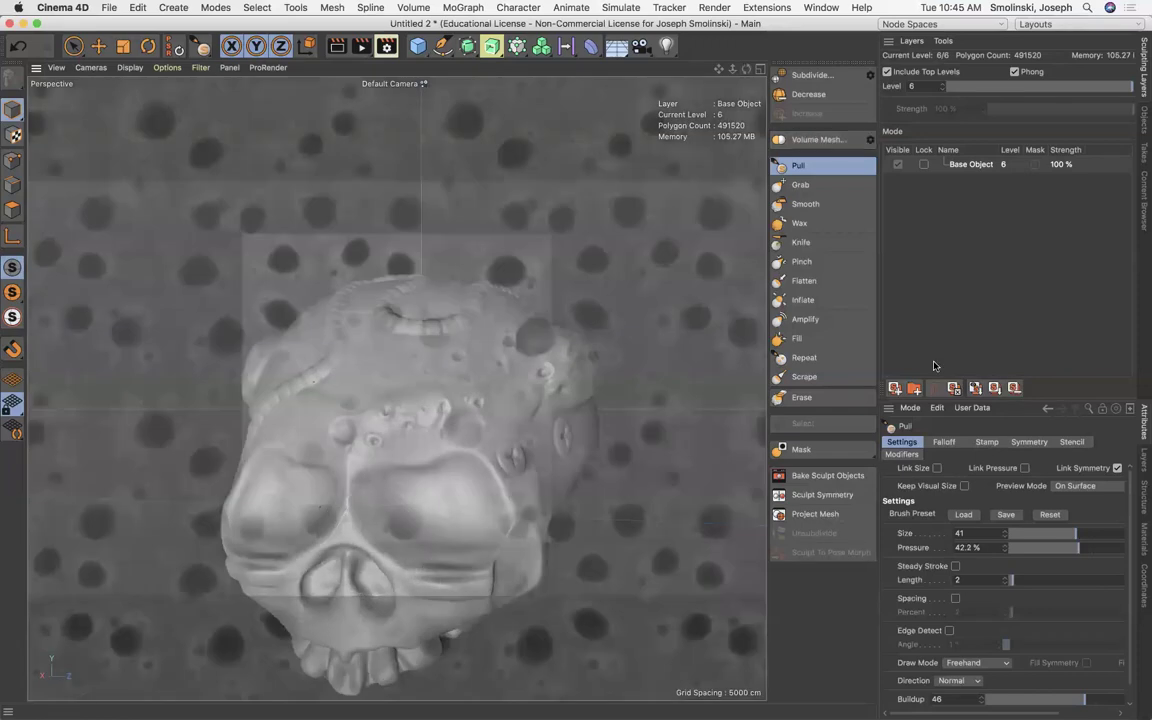
click(1053, 516)
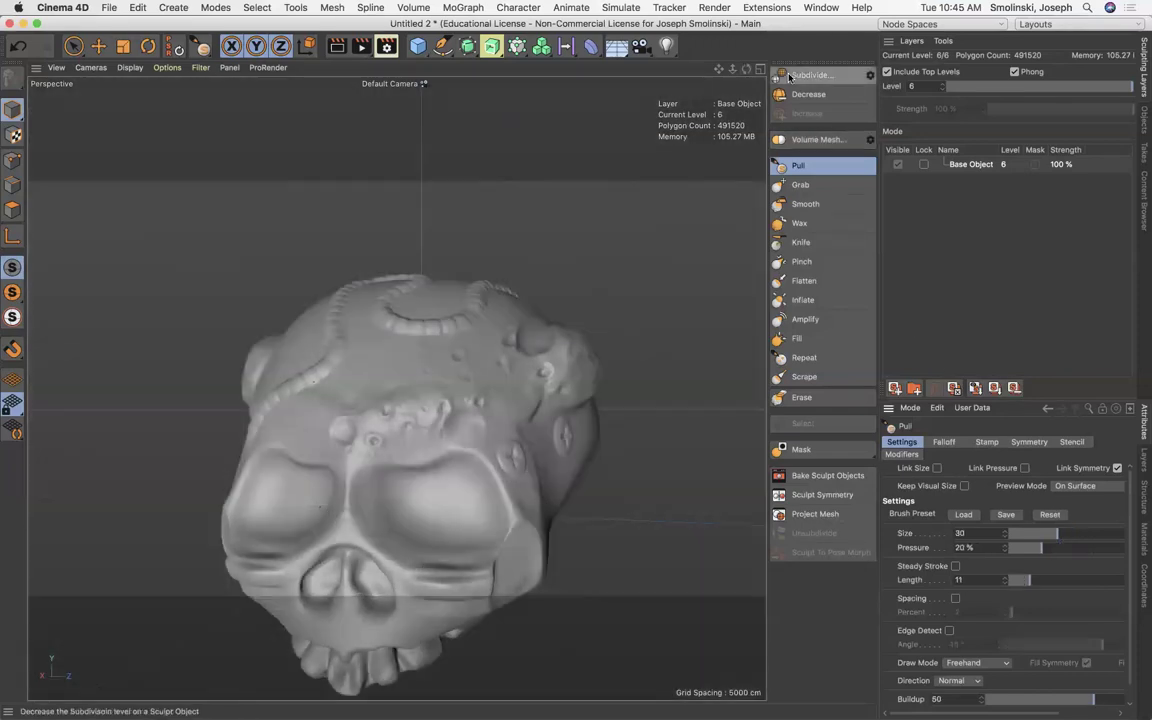
- Switch the interface from the Sculpt layout to the Startup layout and frame the whole skull
drag(720, 70, 715, 60)
alt+drag(396, 388, 392, 356)
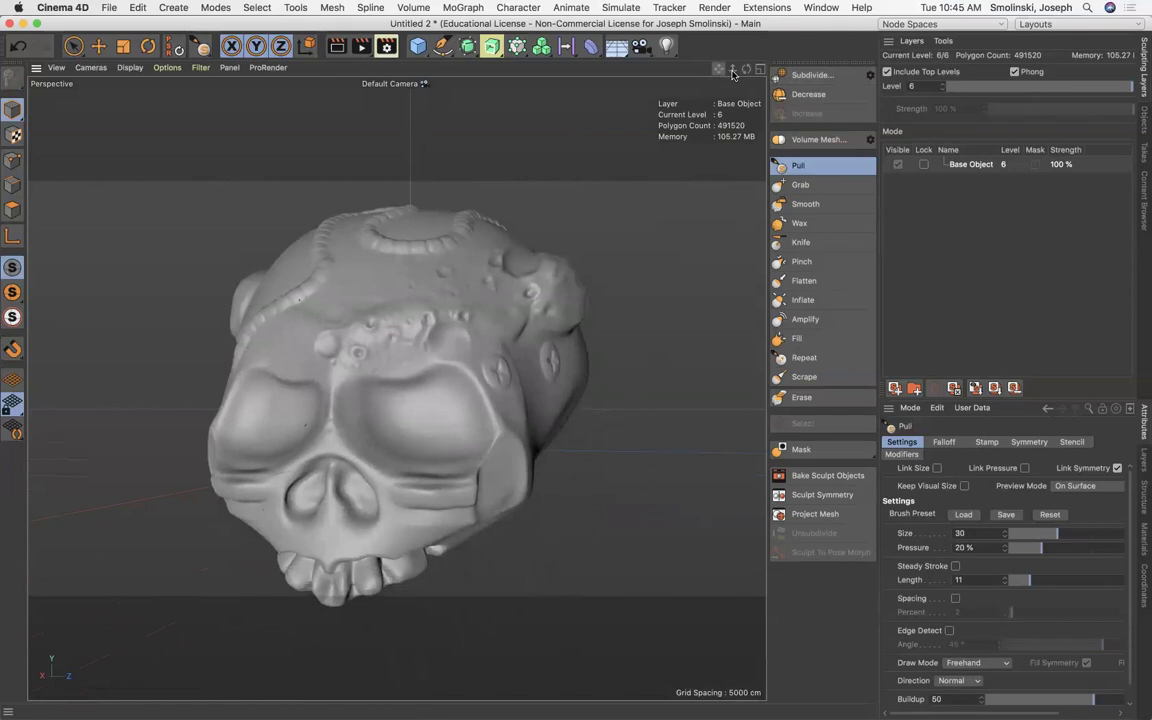
click(1062, 25)
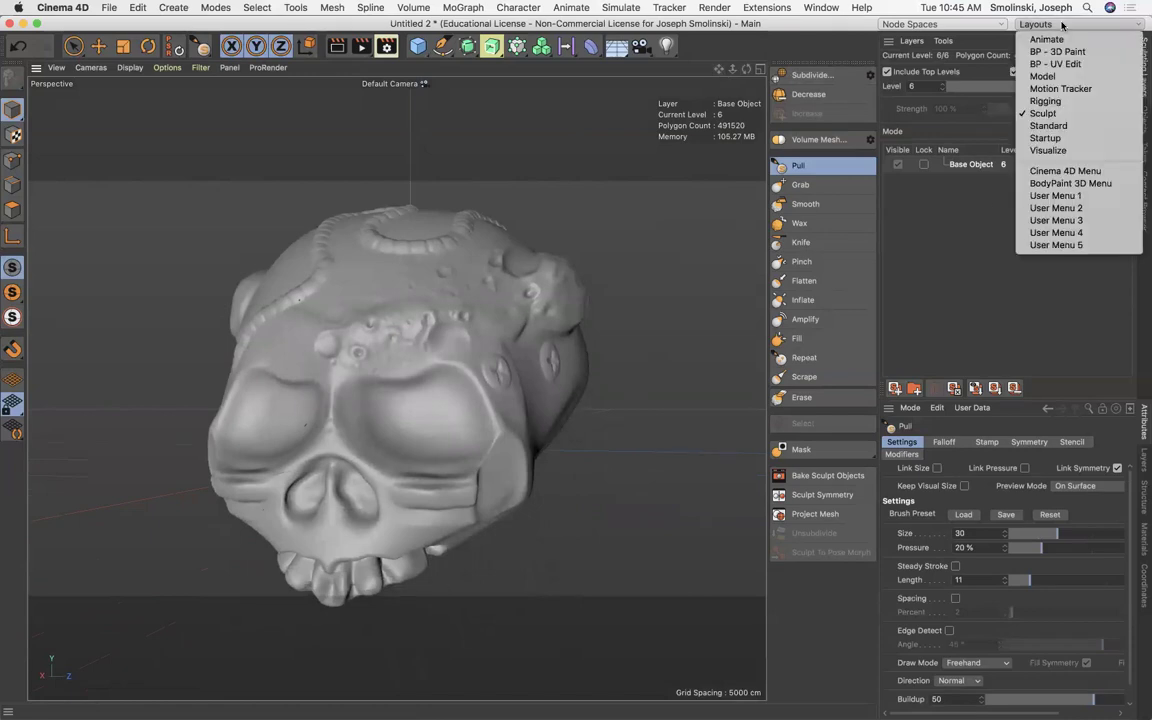
click(1047, 139)
drag(805, 69, 433, 321)
drag(818, 69, 792, 75)
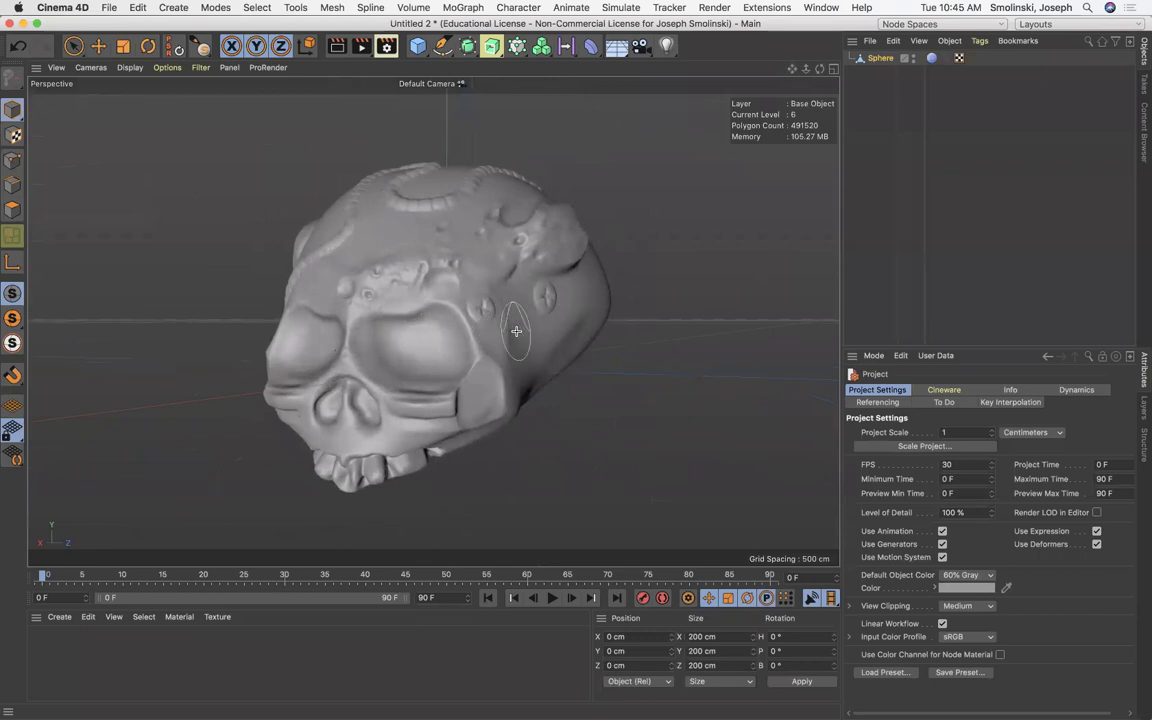
- Delete the Sculpt tag from the Sphere object and undo the deletion
click(931, 59)
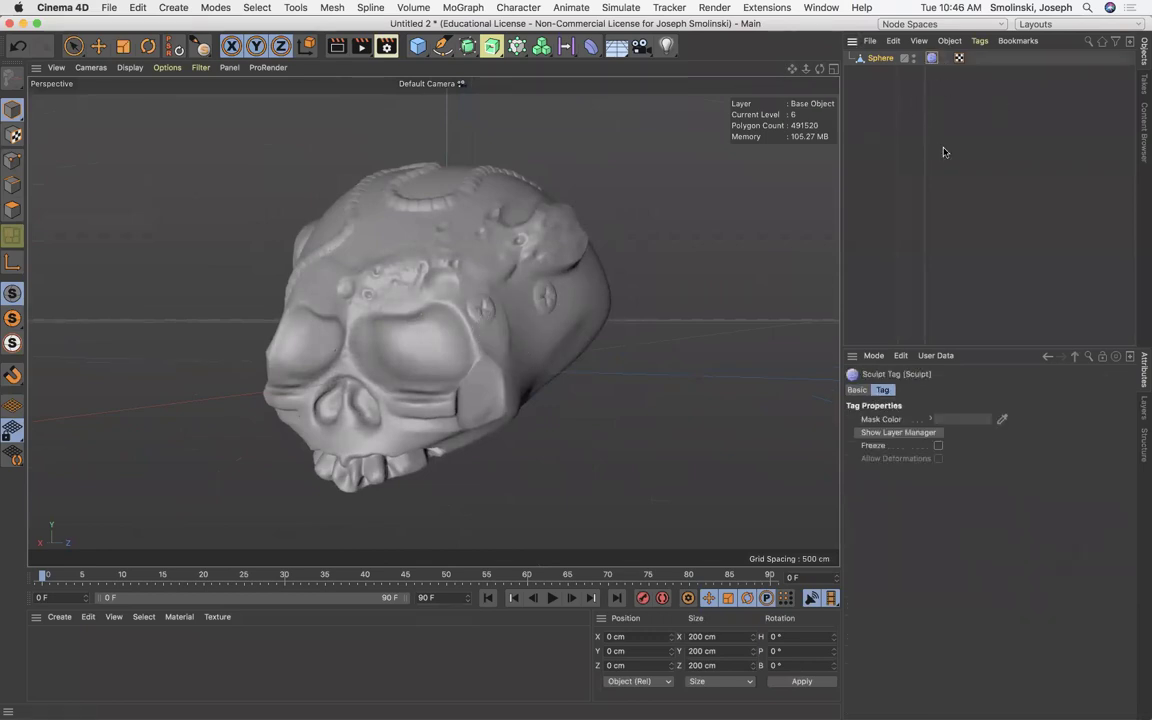
key(Delete)
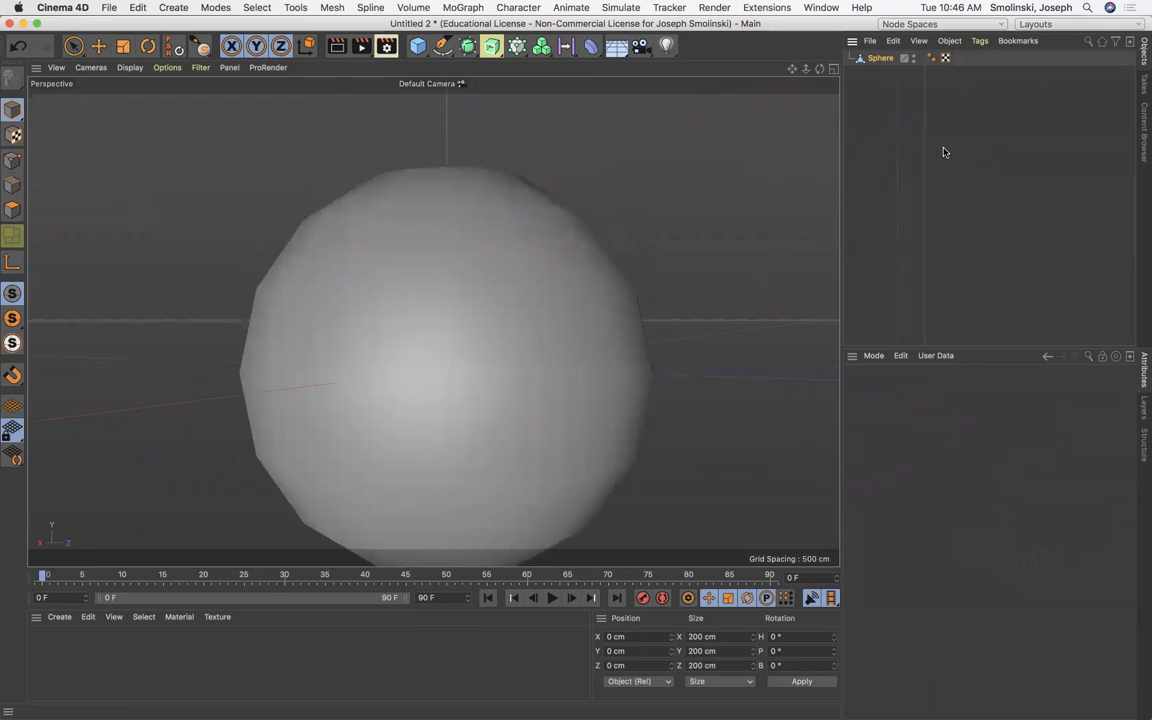
key(super+z)
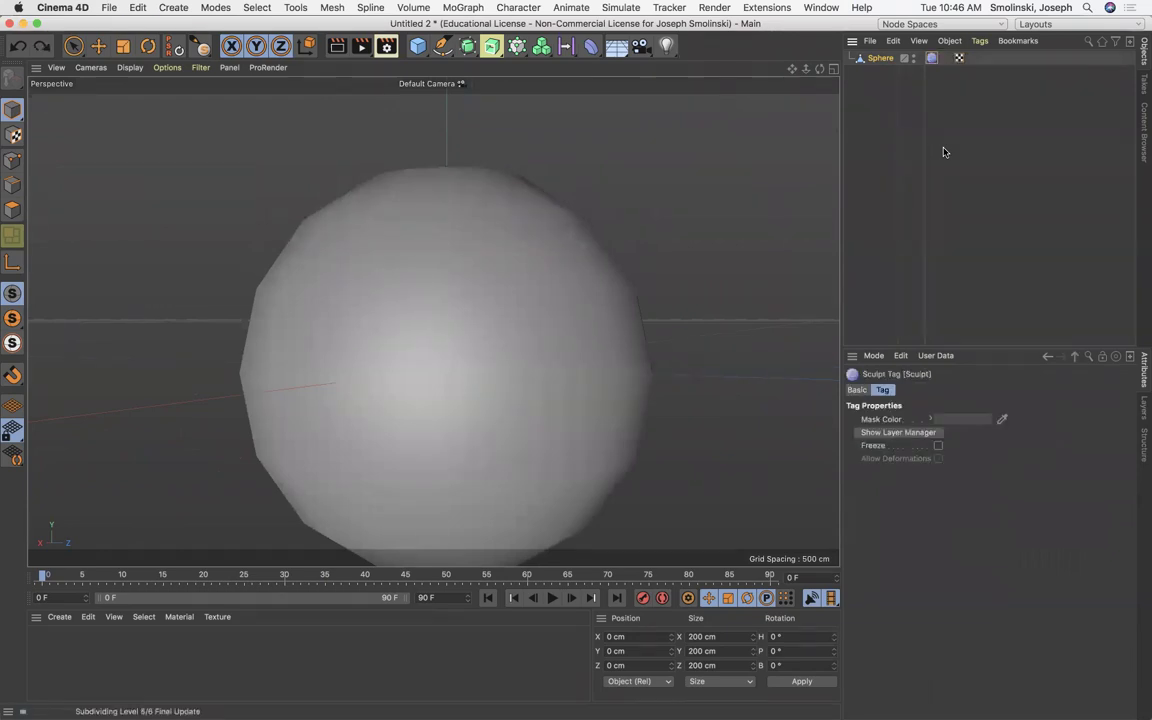
- Convert the Sphere's current state to an object and hide the original sculpted Sphere in the editor and renderer
click(880, 59)
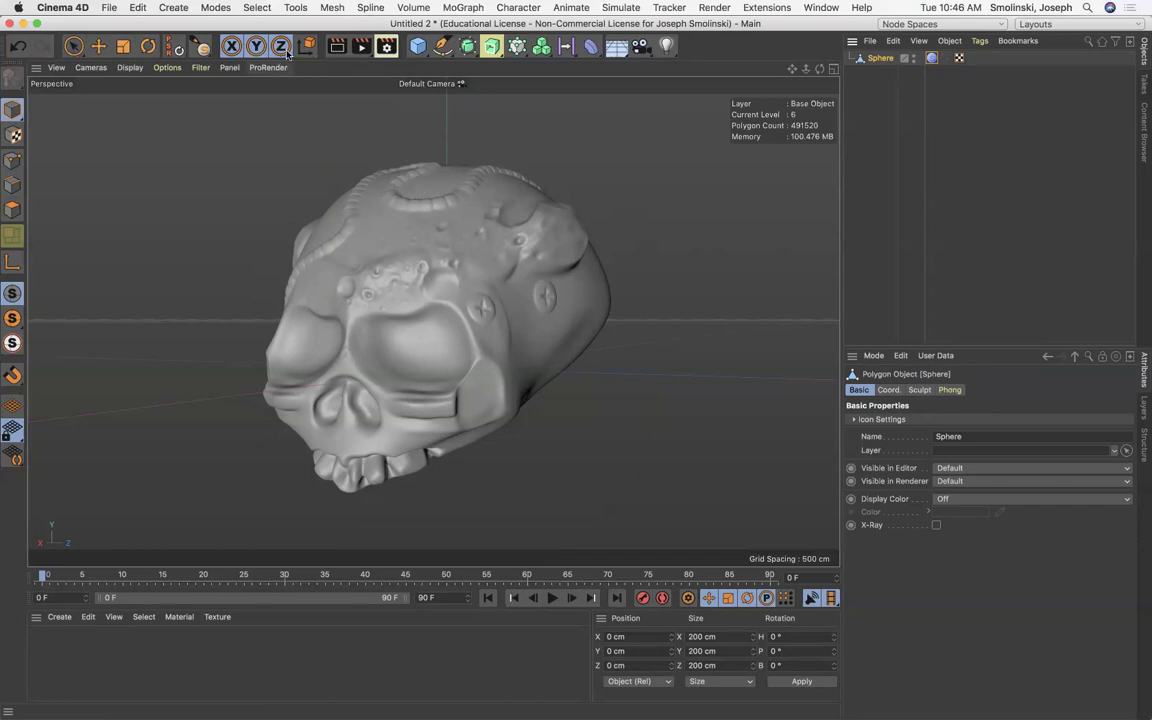
click(333, 8)
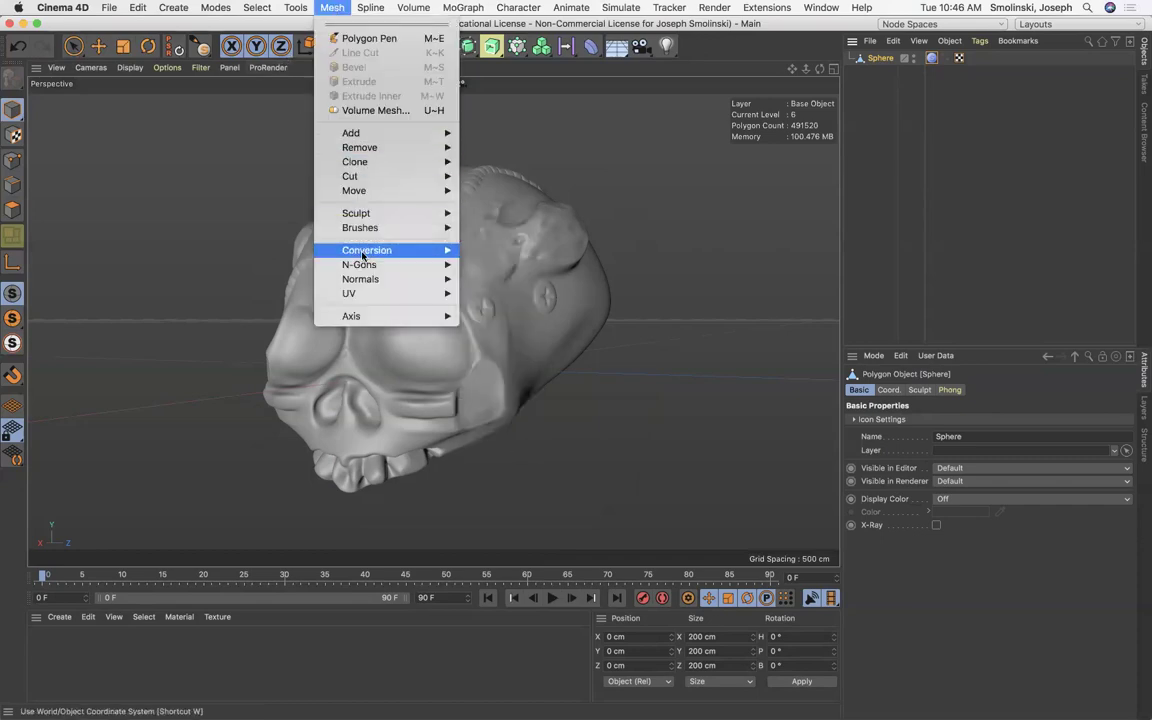
mouse_move(363, 252)
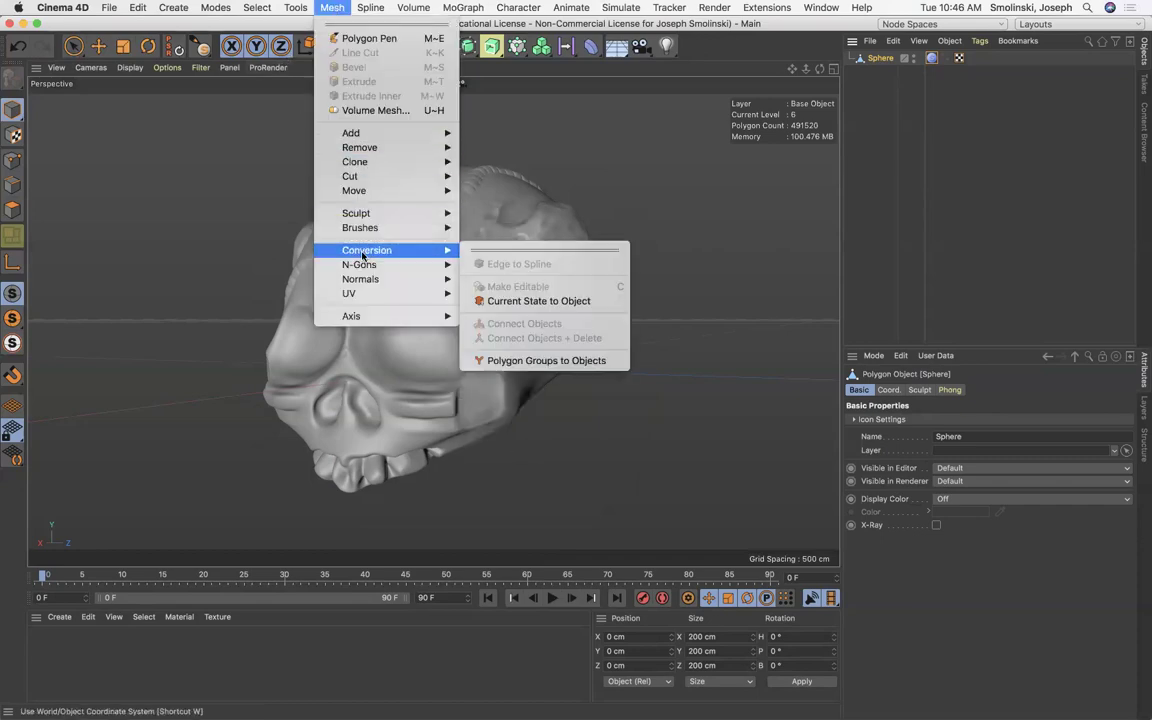
click(579, 306)
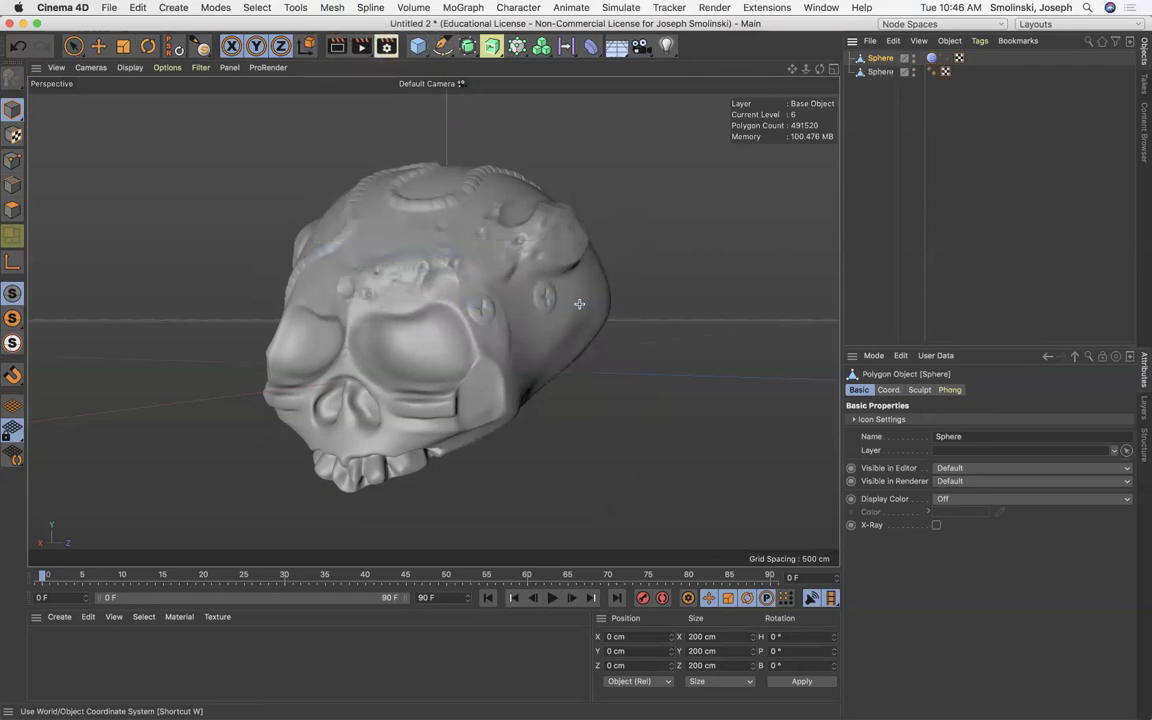
click(913, 55)
click(913, 62)
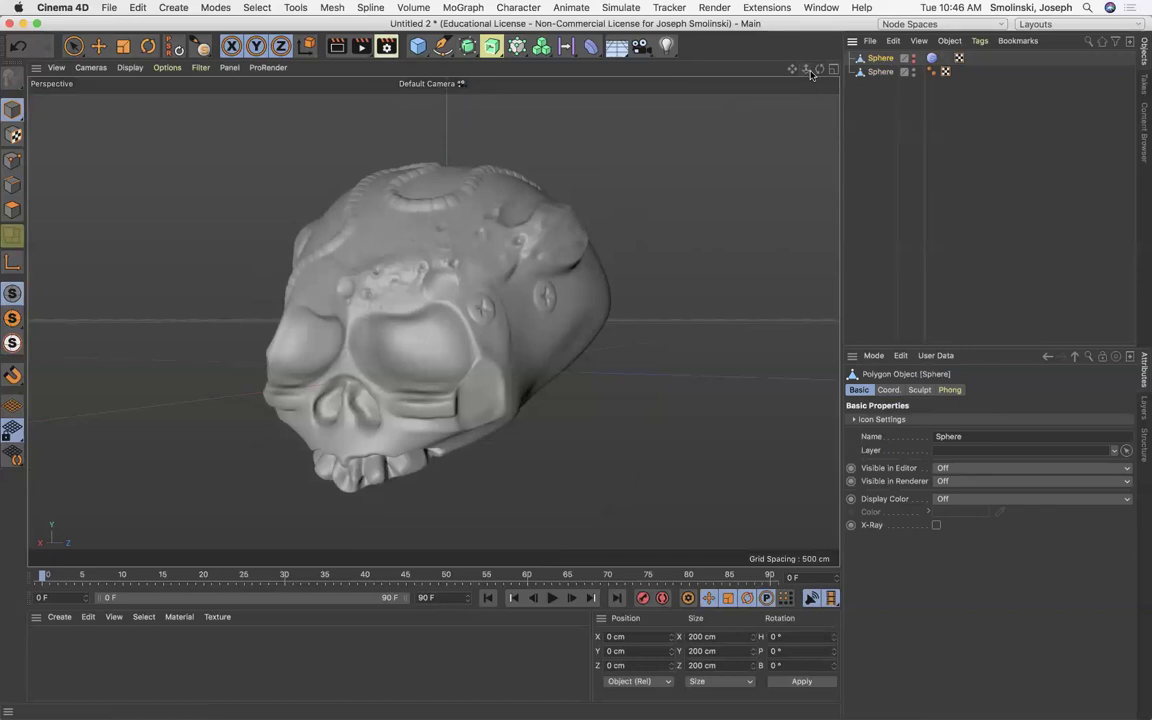
- Display the skull with Gouraud Shading (Lines) and examine its polygon mesh around the eyes, nose and teeth
click(128, 67)
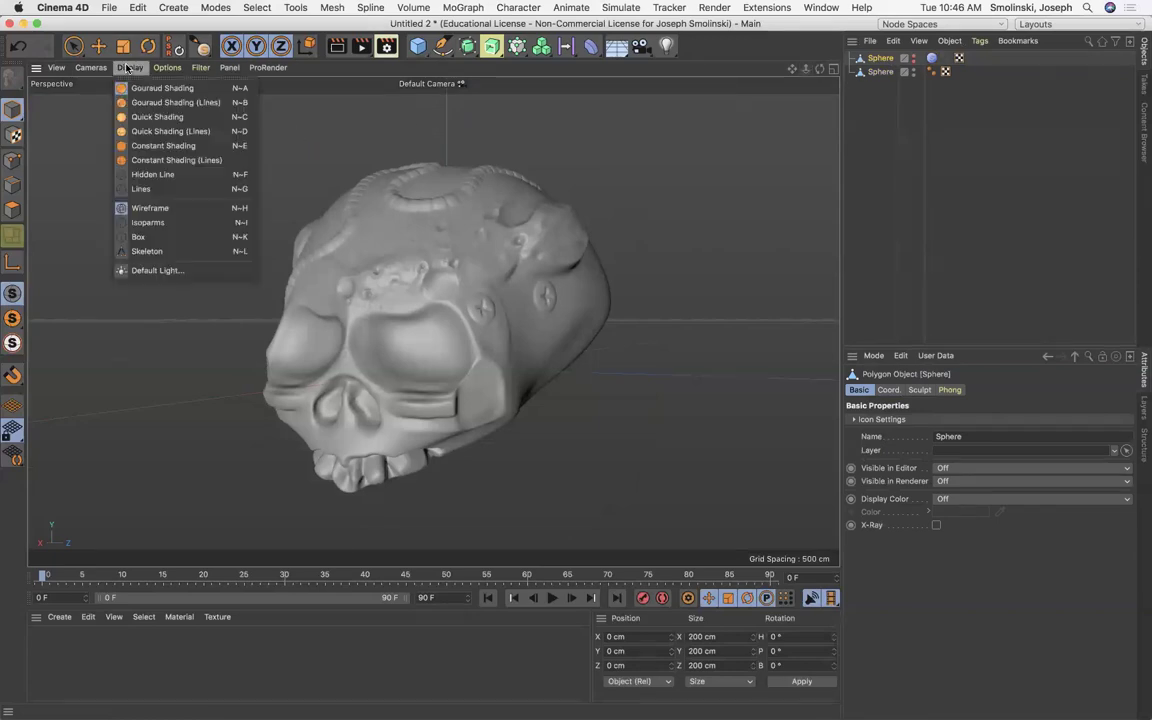
click(170, 103)
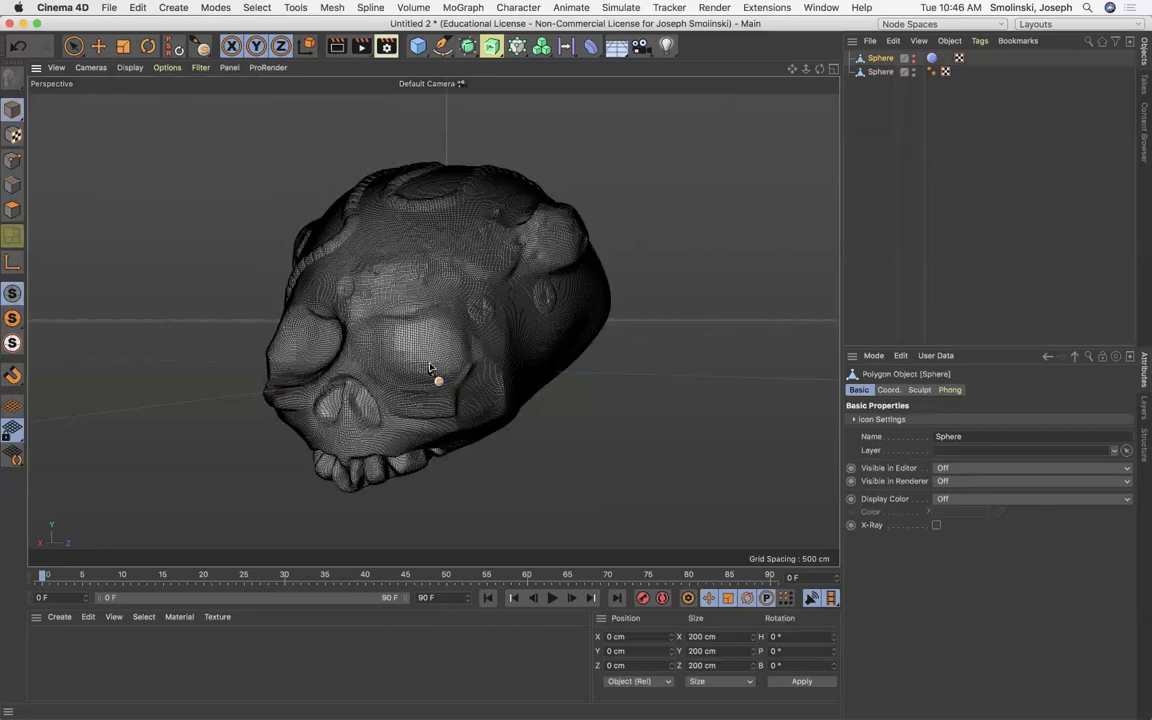
drag(805, 68, 900, 68)
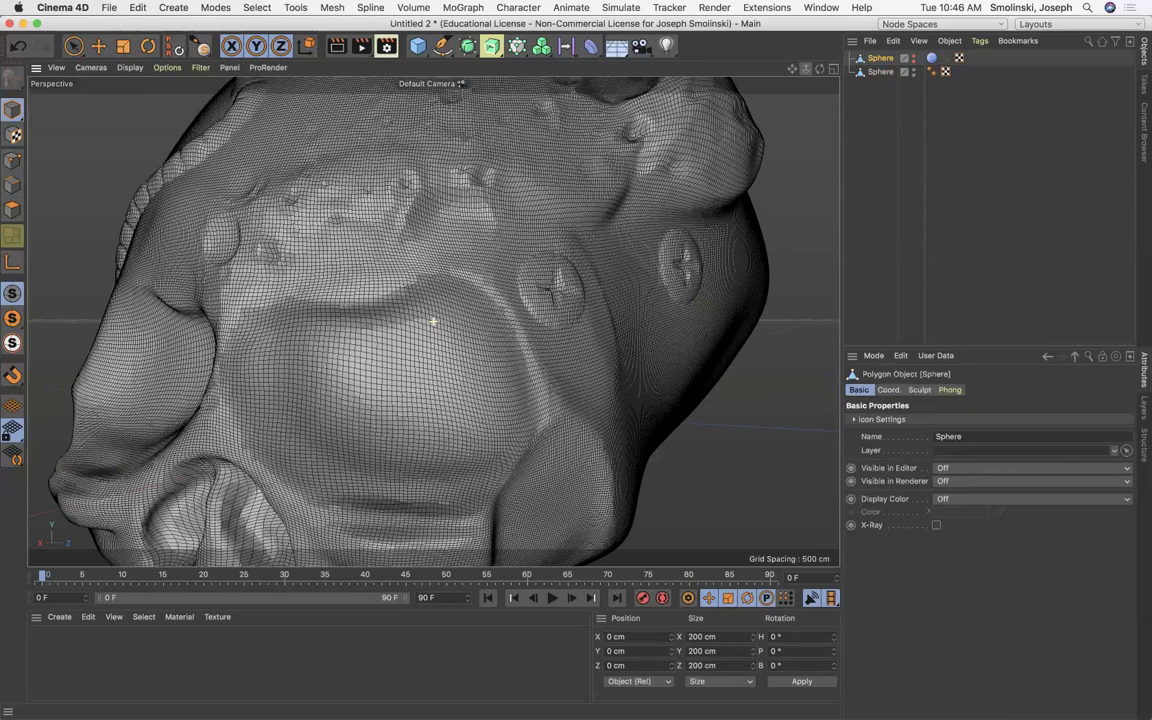
drag(791, 70, 944, 2)
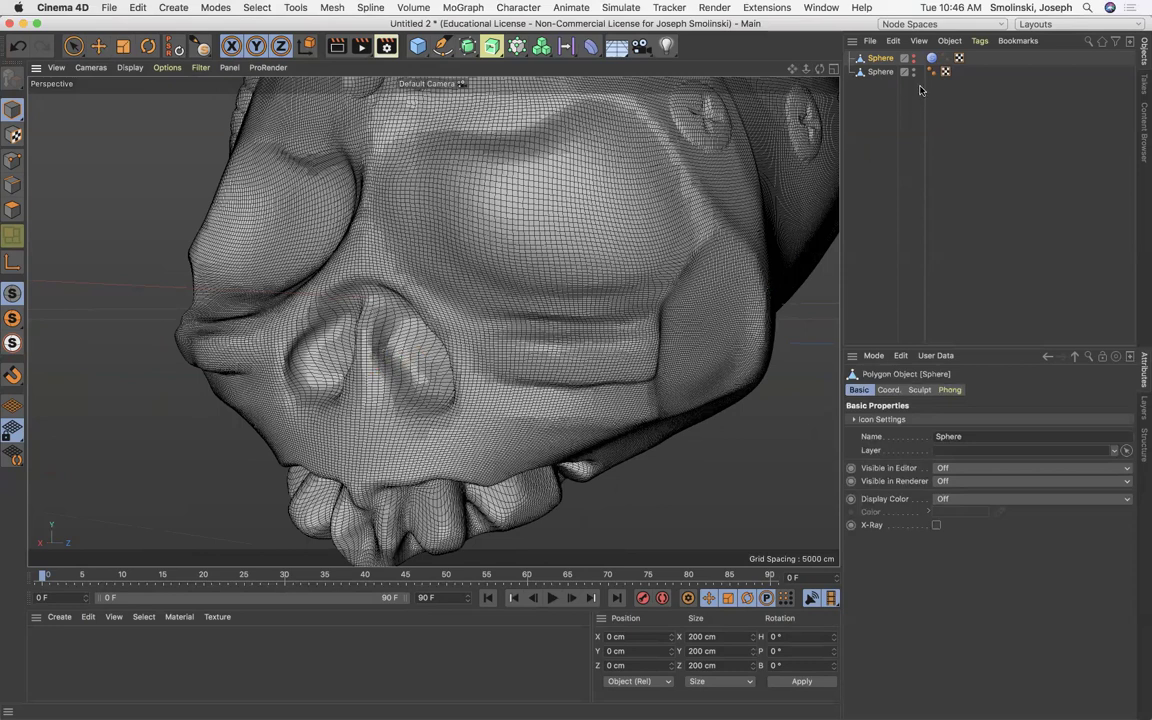
- Select the converted Sphere object and set the viewport display to plain Gouraud Shading
click(884, 73)
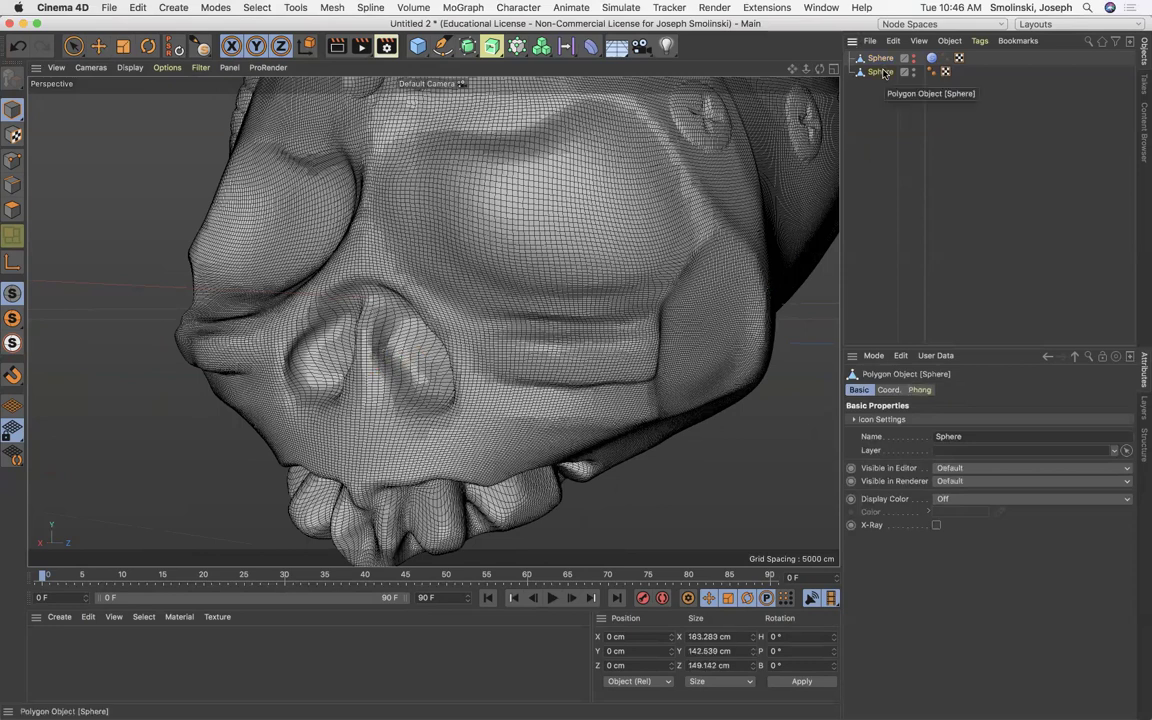
click(129, 67)
click(150, 88)
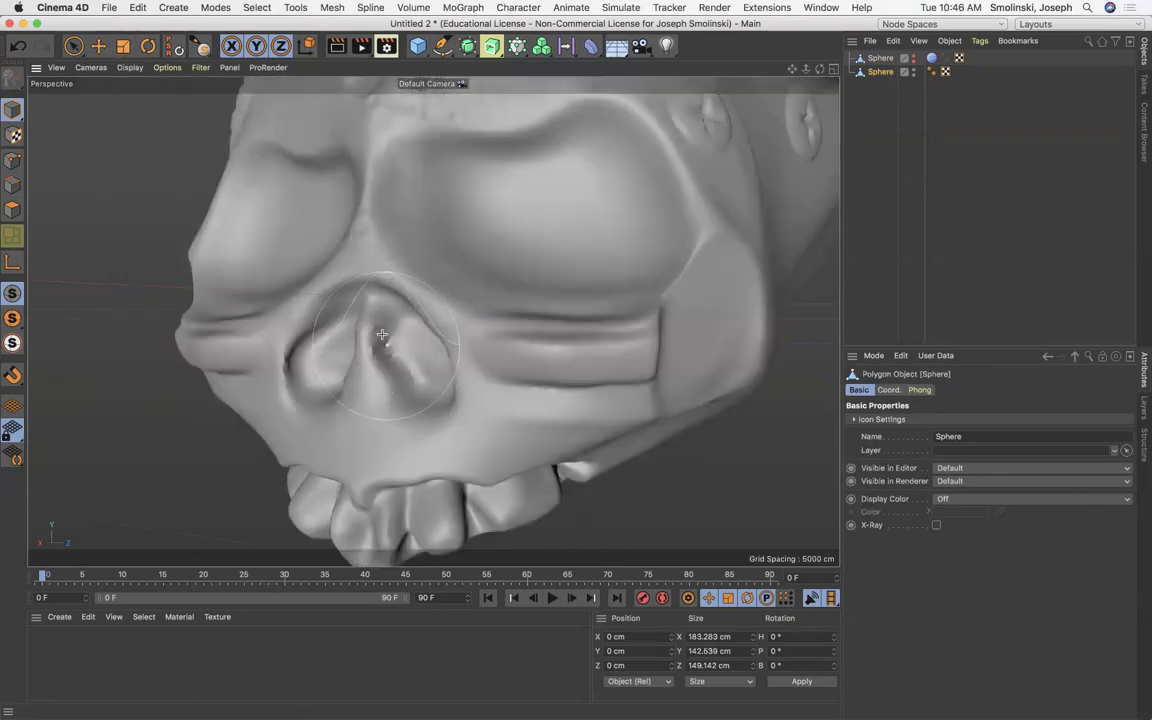
- Smooth the nose cavities of the converted skull with the Smooth brush at size 30 and 100% pressure
click(333, 8)
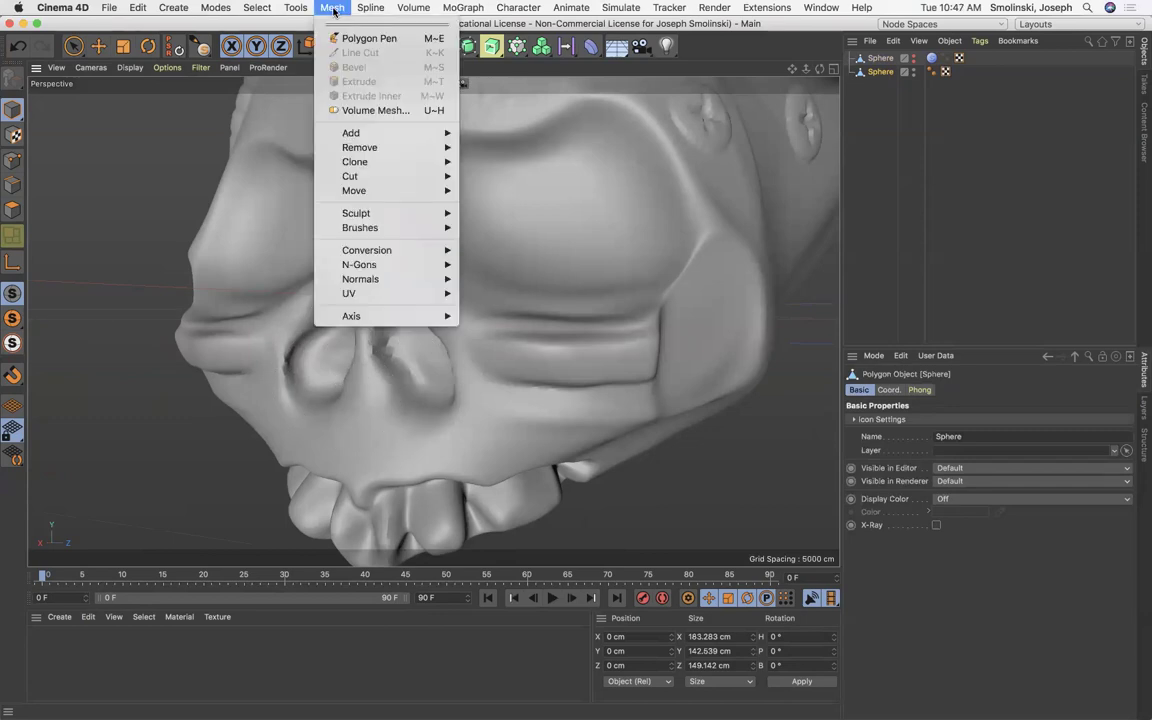
click(368, 216)
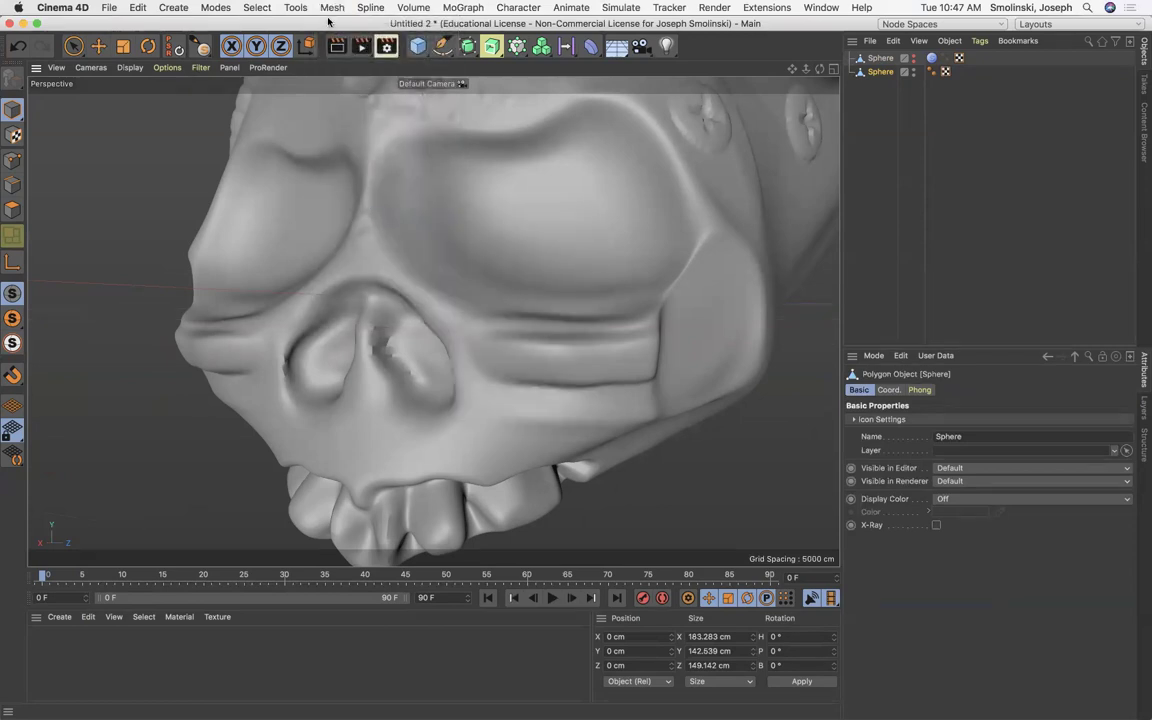
click(331, 9)
mouse_move(368, 231)
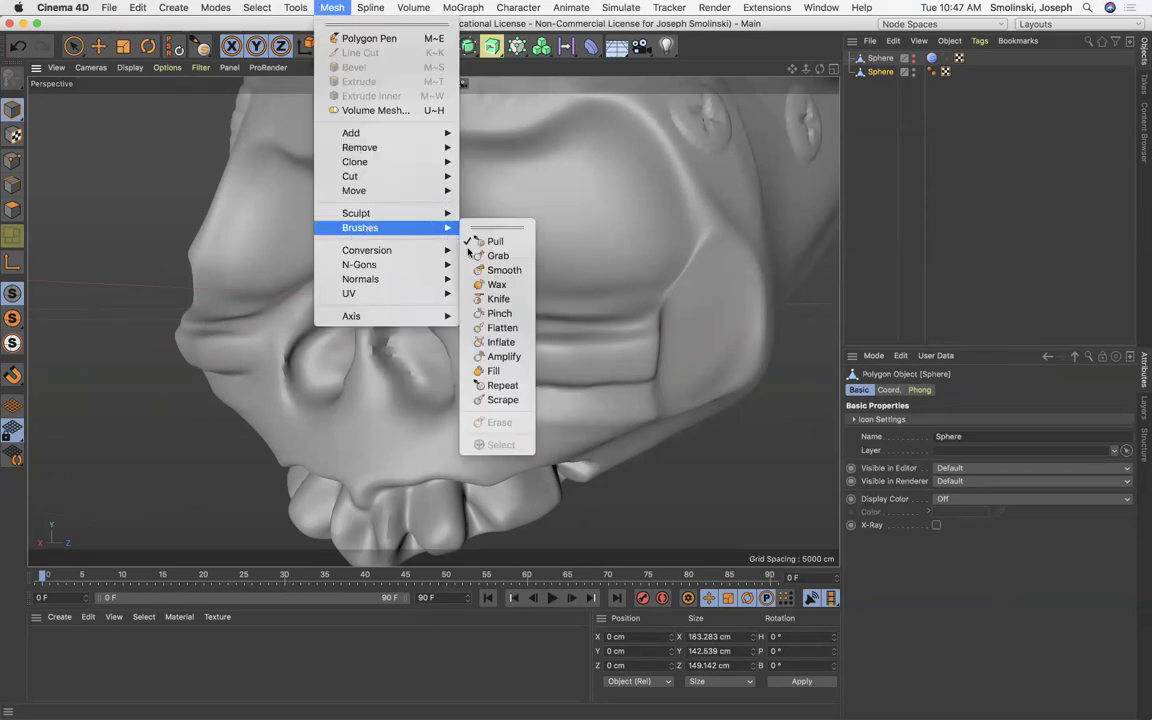
click(505, 270)
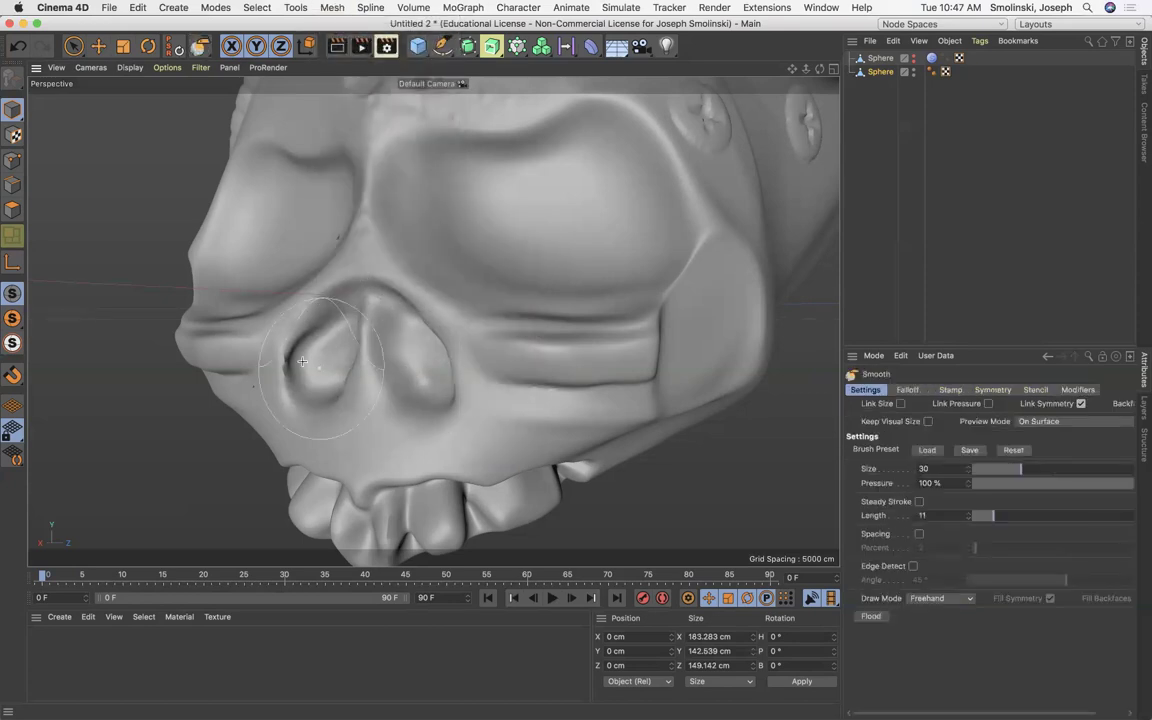
drag(287, 373, 292, 335)
- Smooth the cheek ridges on both sides of the nose on the converted skull
drag(819, 69, 985, 70)
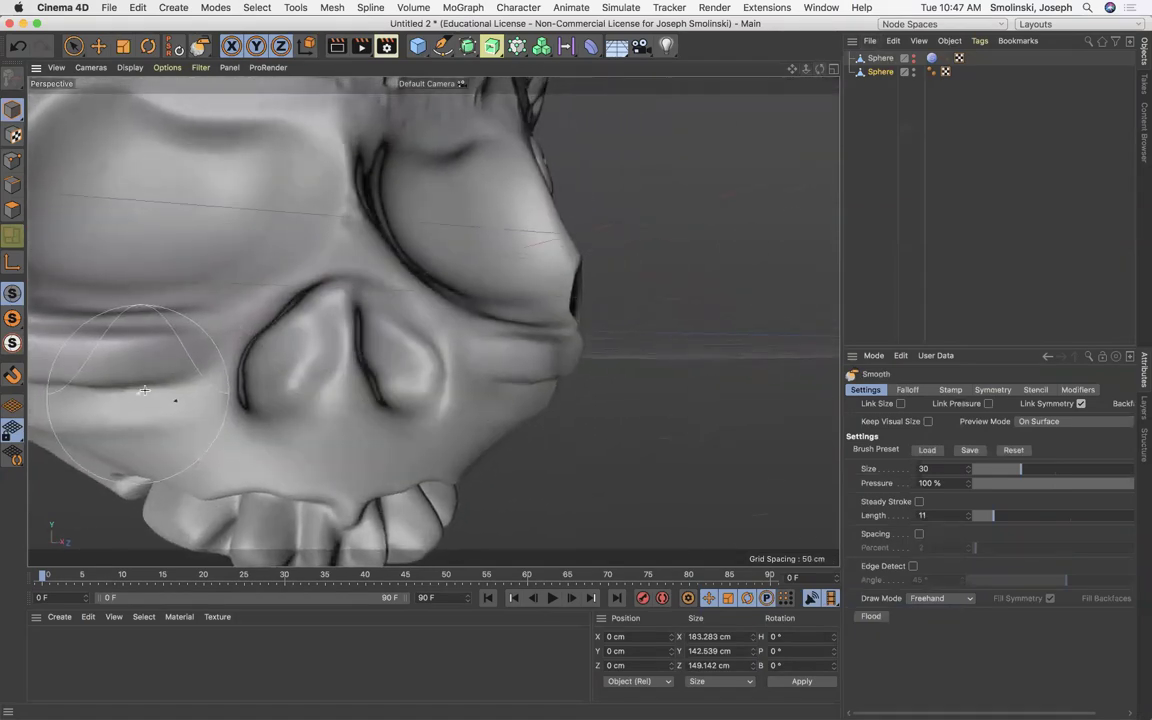
drag(129, 392, 225, 345)
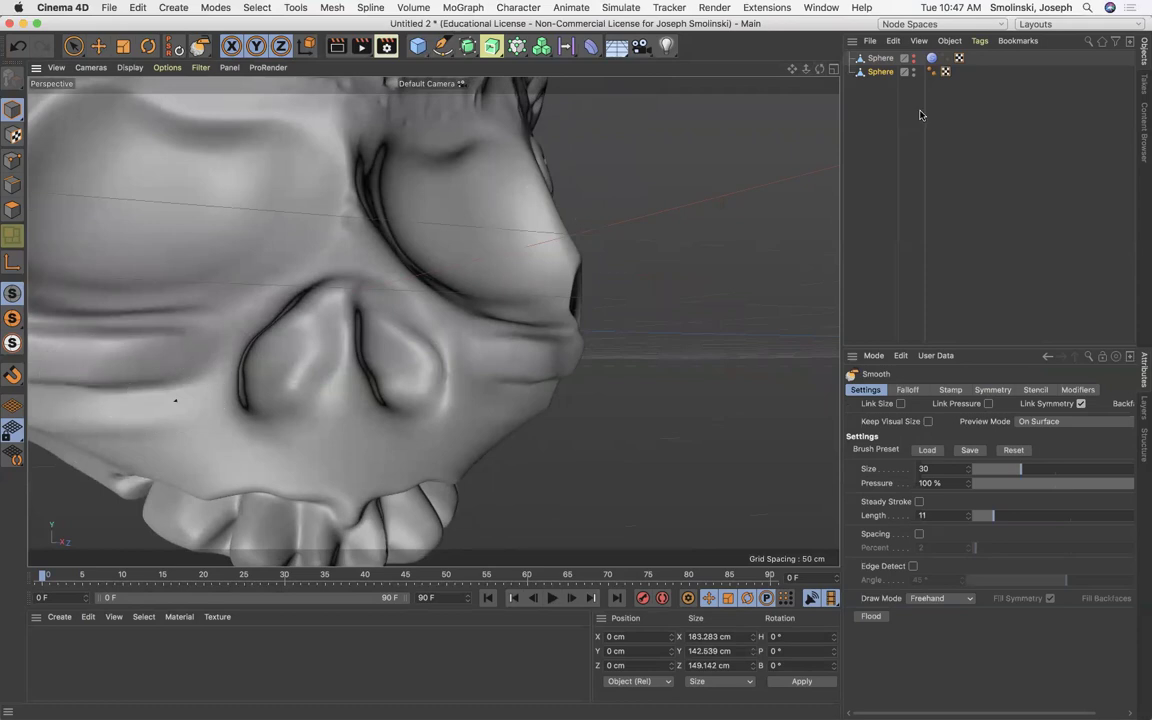
drag(515, 398, 519, 386)
drag(819, 71, 715, 95)
drag(806, 69, 724, 63)
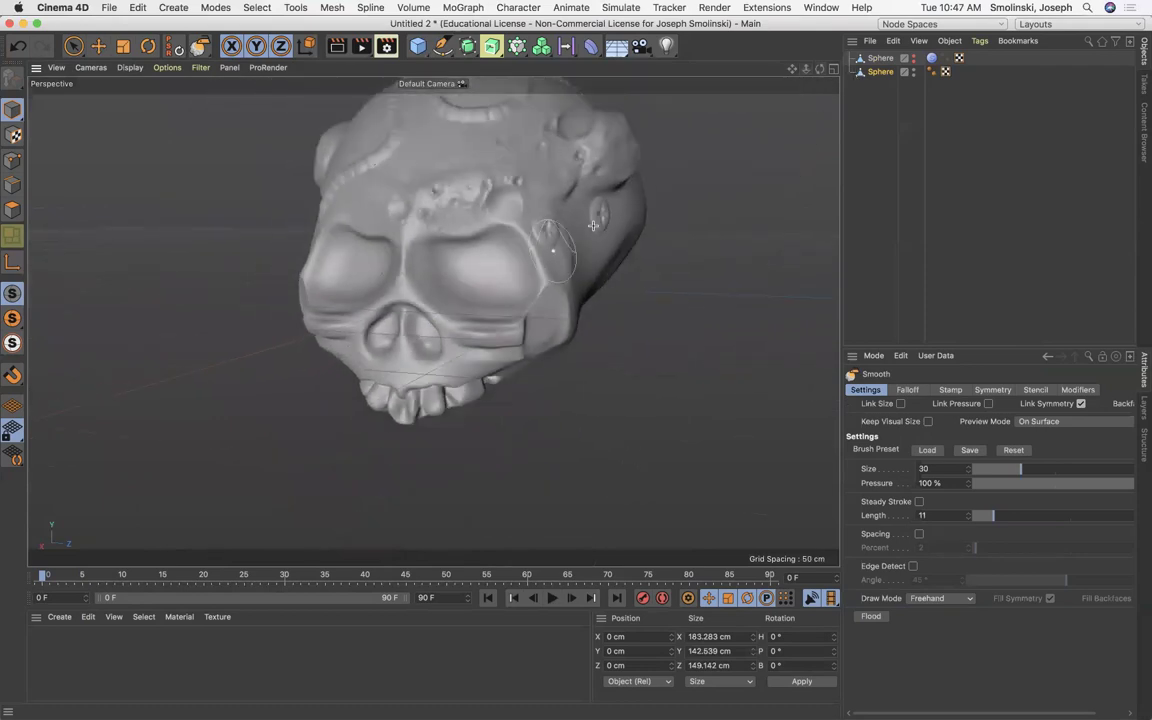
- Unhide the original sculpted Sphere in editor and renderer and move it along Z to about 148 cm, beside the converted skull
click(881, 59)
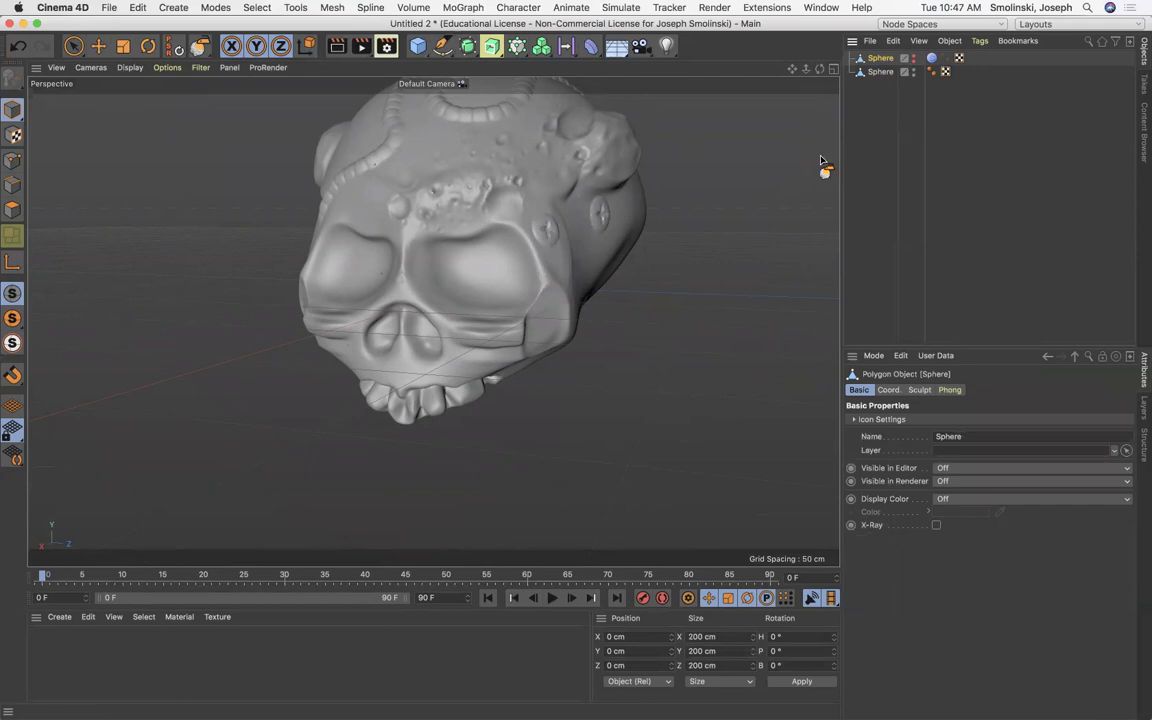
drag(793, 68, 757, 122)
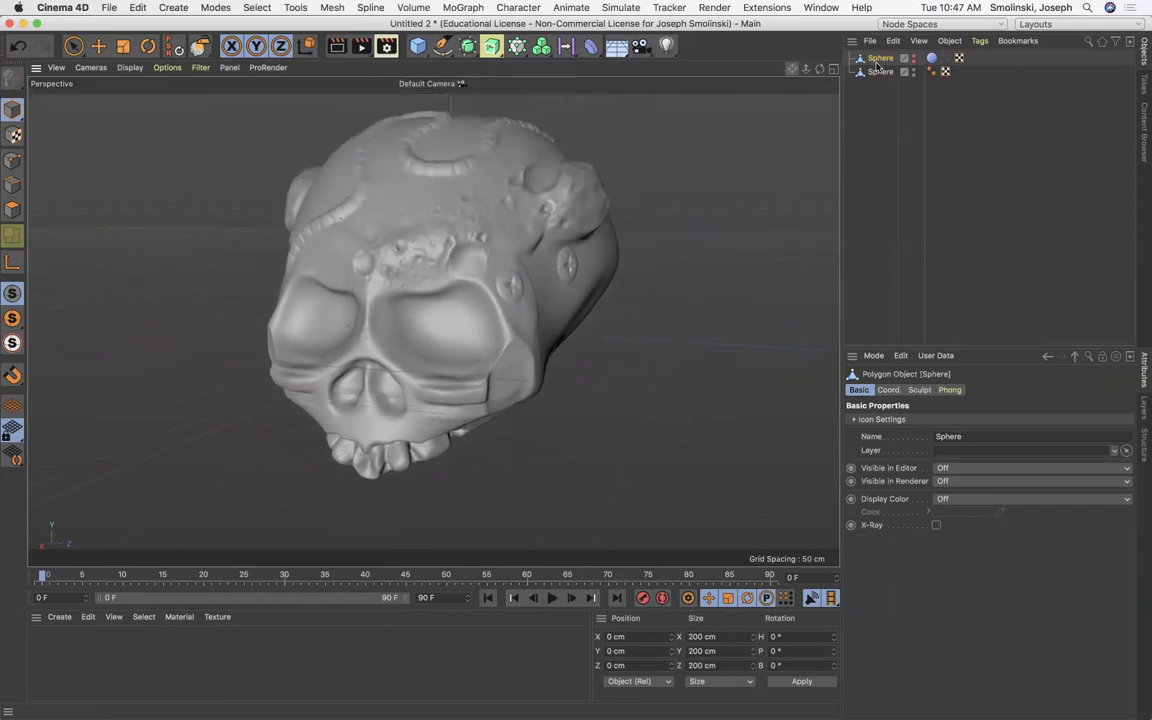
click(912, 58)
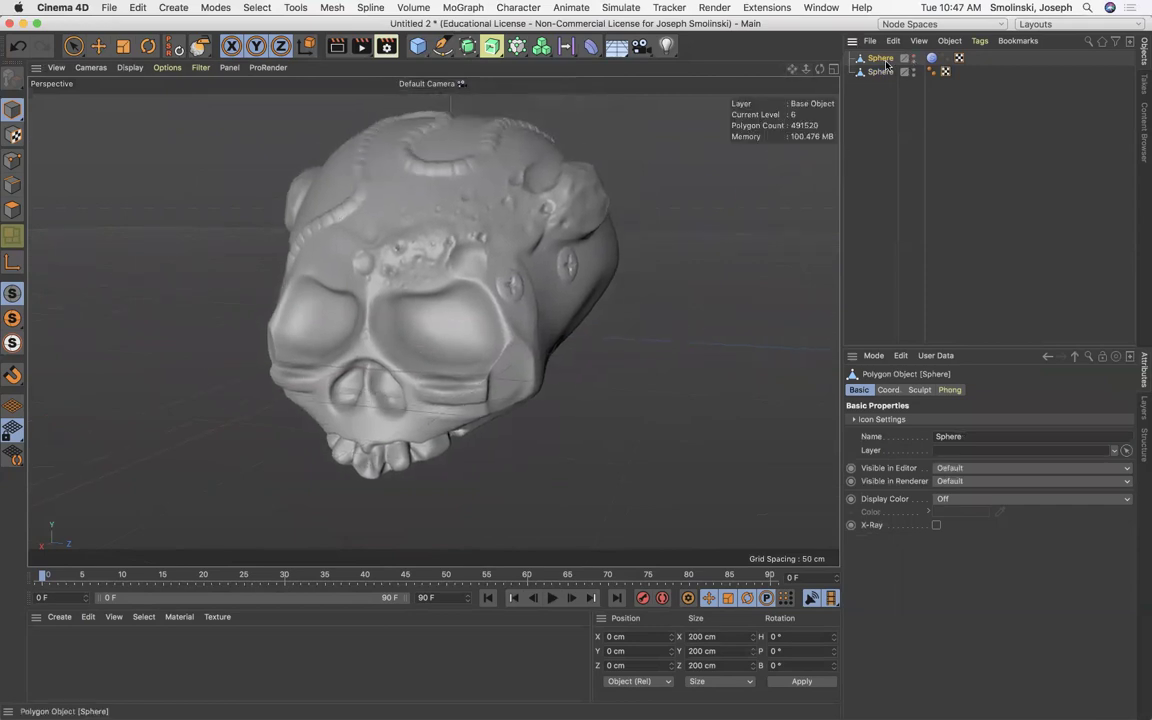
key(e)
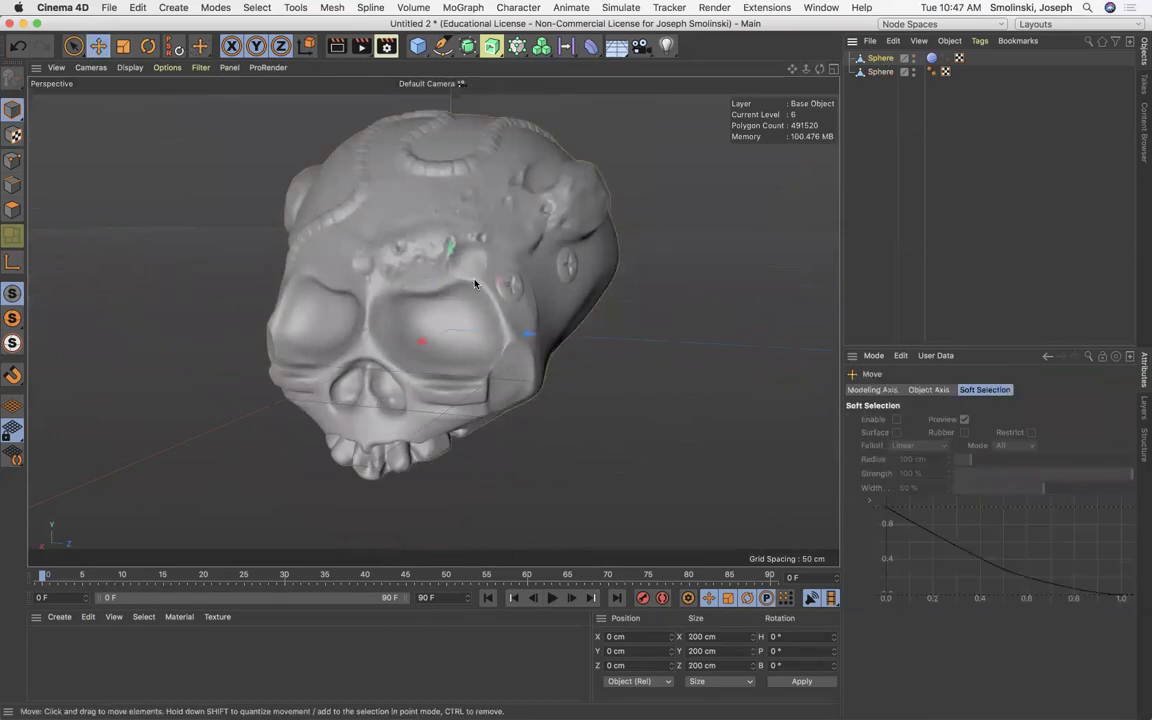
drag(535, 334, 750, 374)
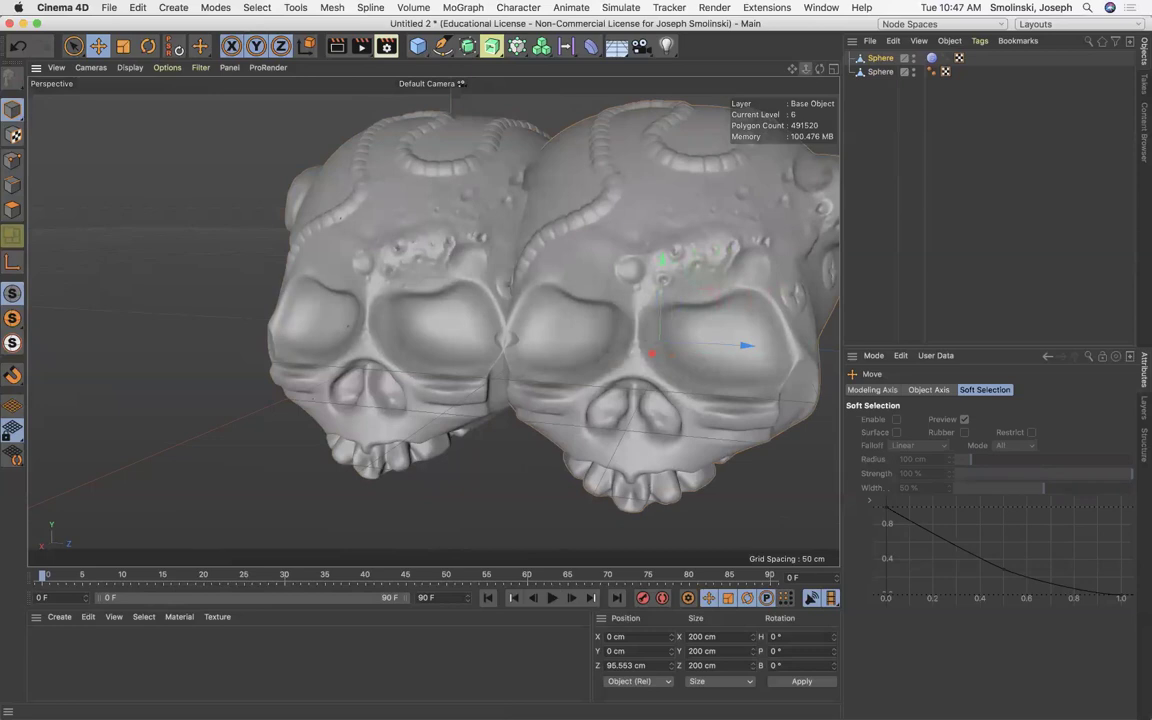
drag(805, 69, 683, 201)
drag(618, 332, 675, 336)
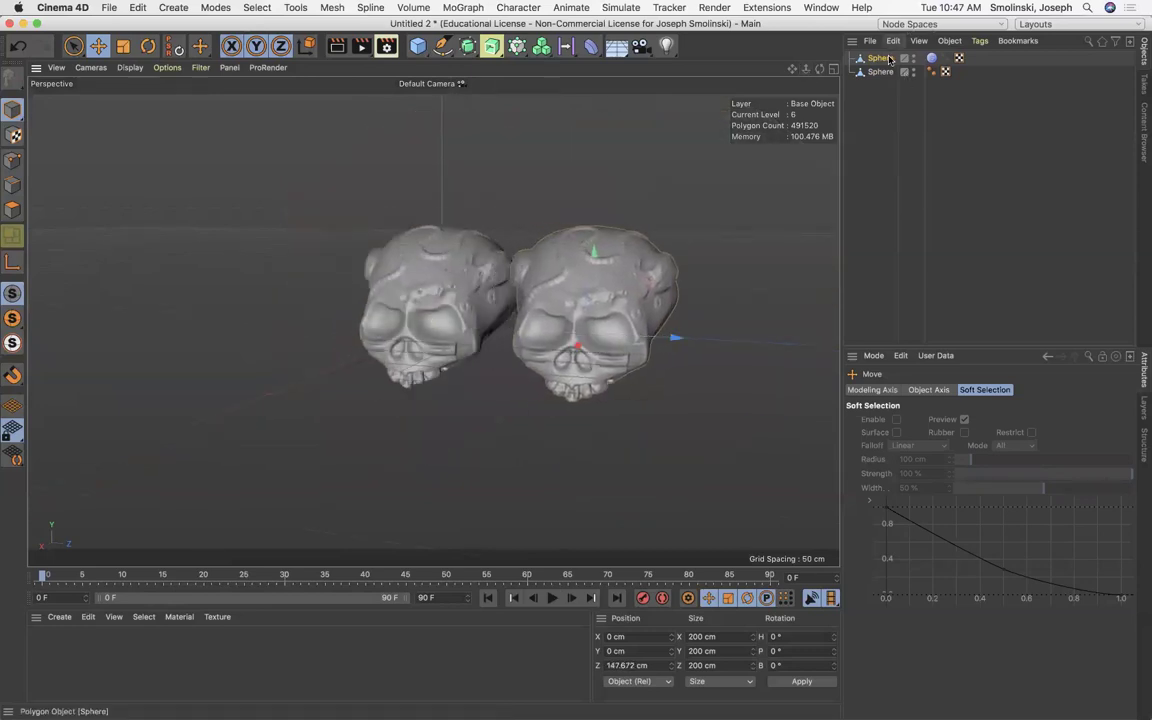
- Hide the original sculpted Sphere in the editor and renderer and frame the converted skull
click(913, 57)
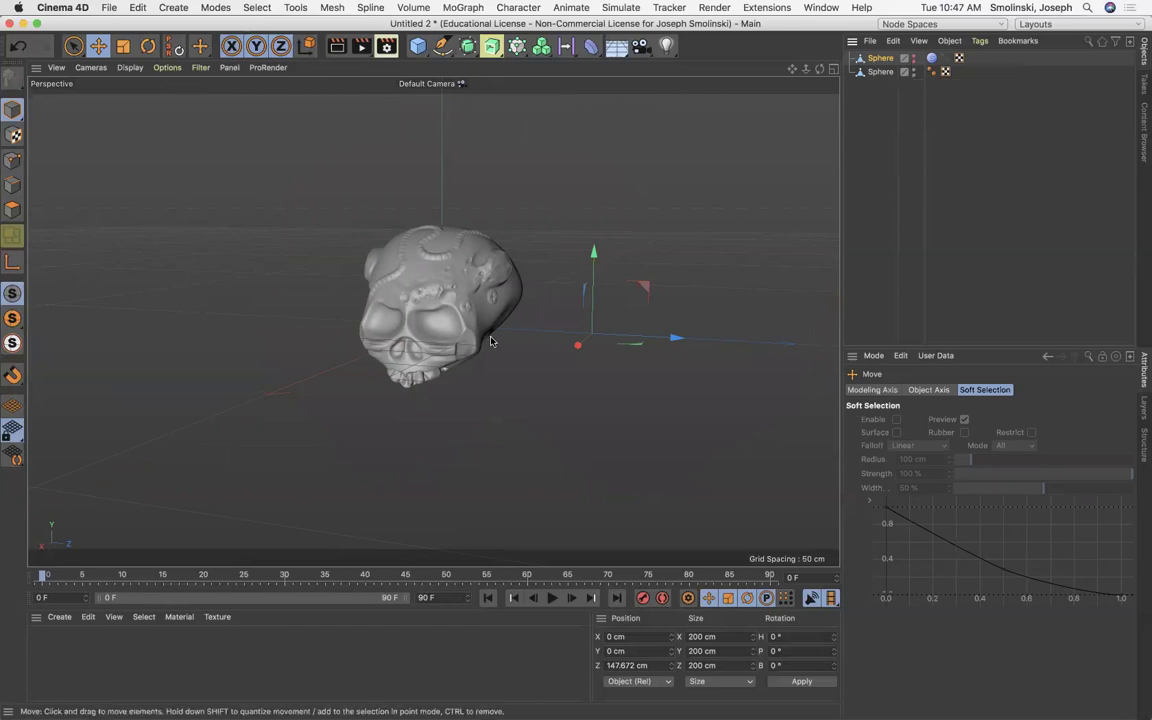
drag(806, 70, 807, 73)
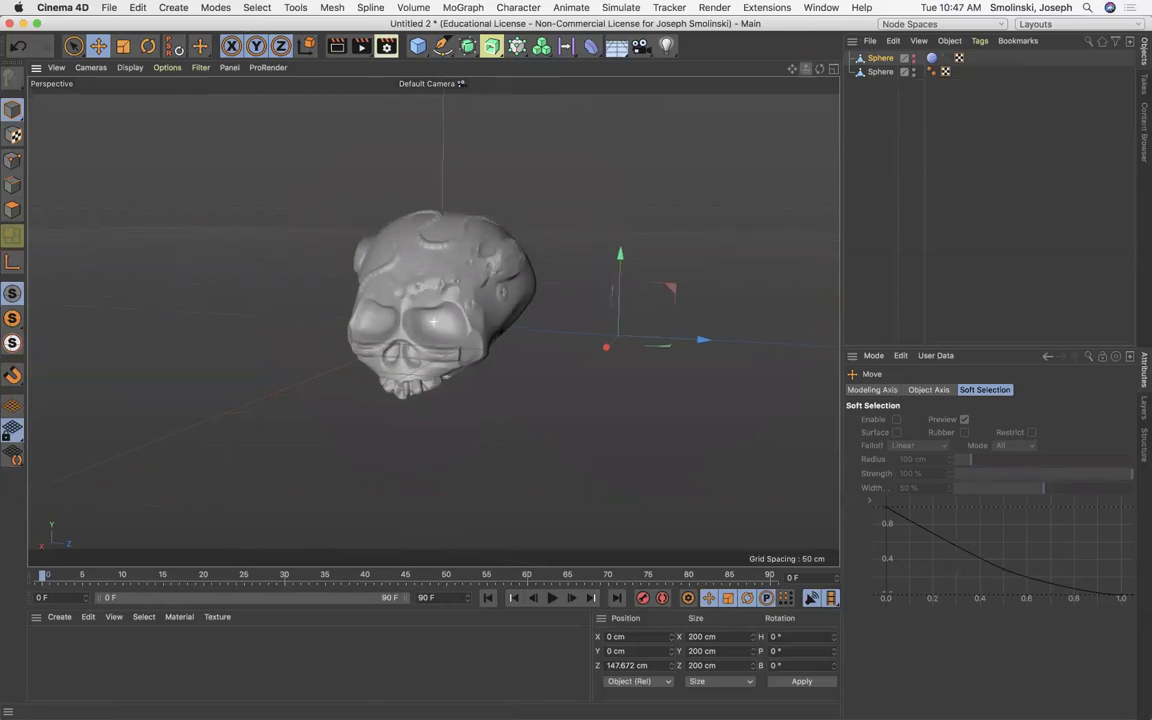
mouse_move(819, 68)
mouse_down()
mouse_move(819, 55)
mouse_move(826, 70)
mouse_move(932, 70)
mouse_move(817, 70)
mouse_up()
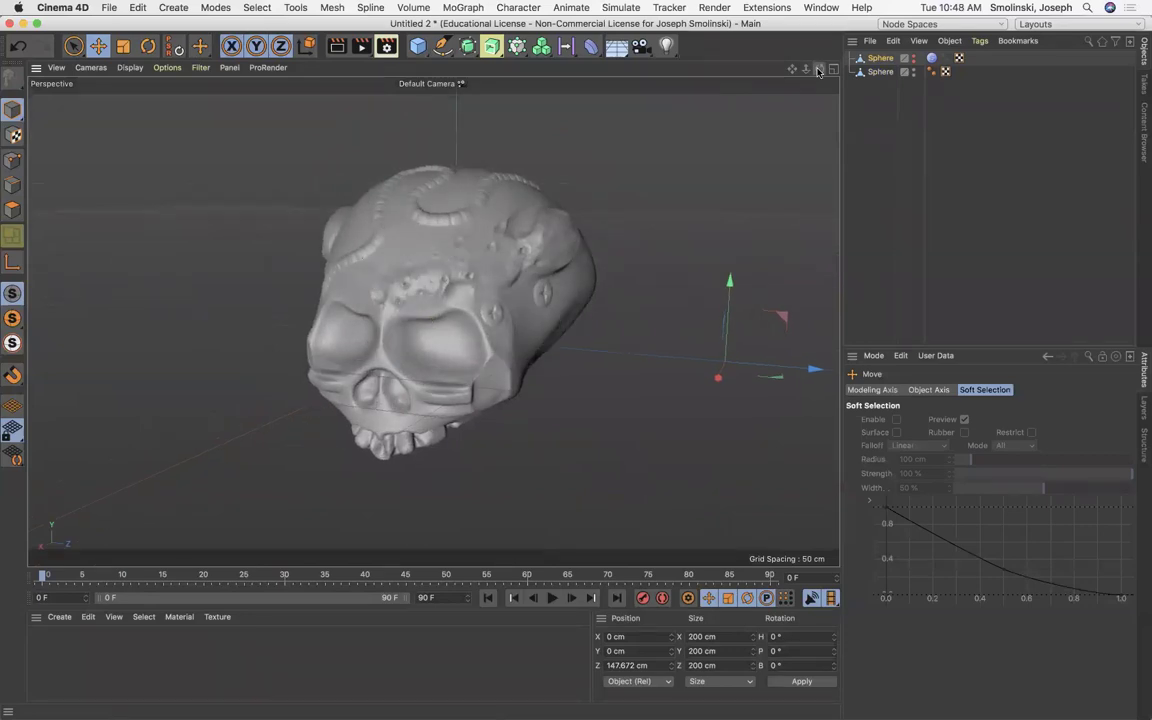